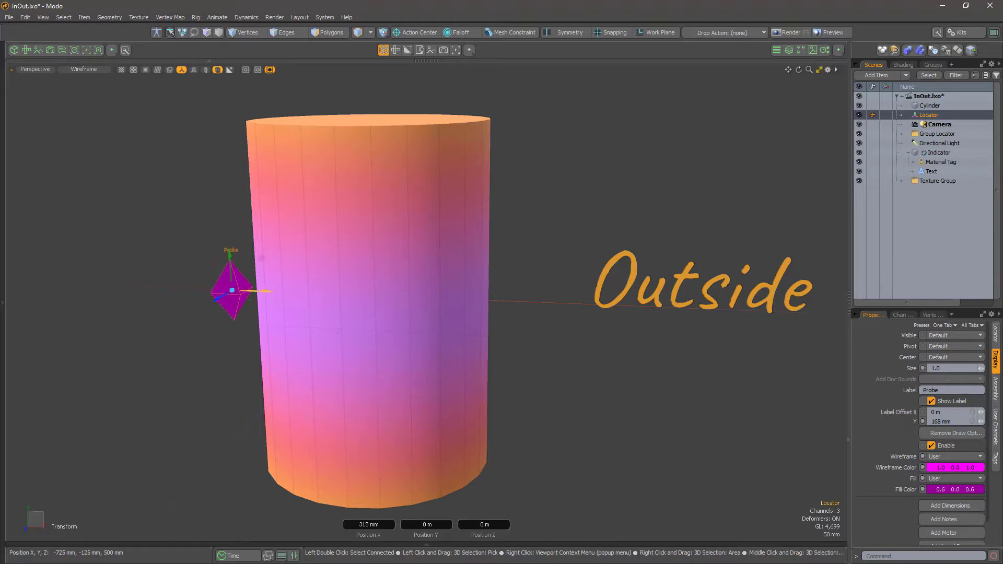
Step: Move the Probe locator along X towards the cylinder
left_click_drag(294, 292, 308, 293)
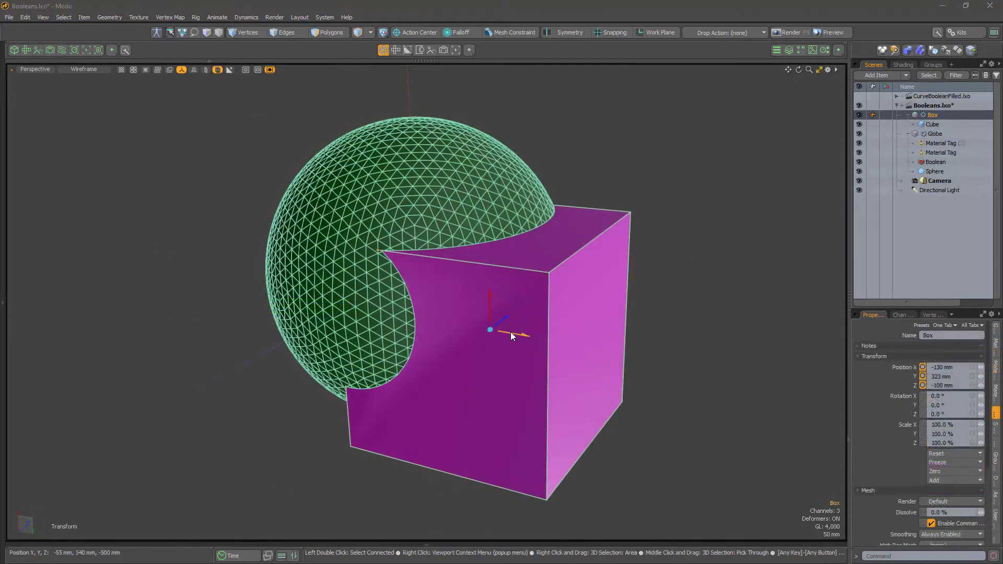
Step: Move the Box along its axes through the Globe to preview the overlap, cut and intersection results
left_click_drag(534, 337, 561, 341)
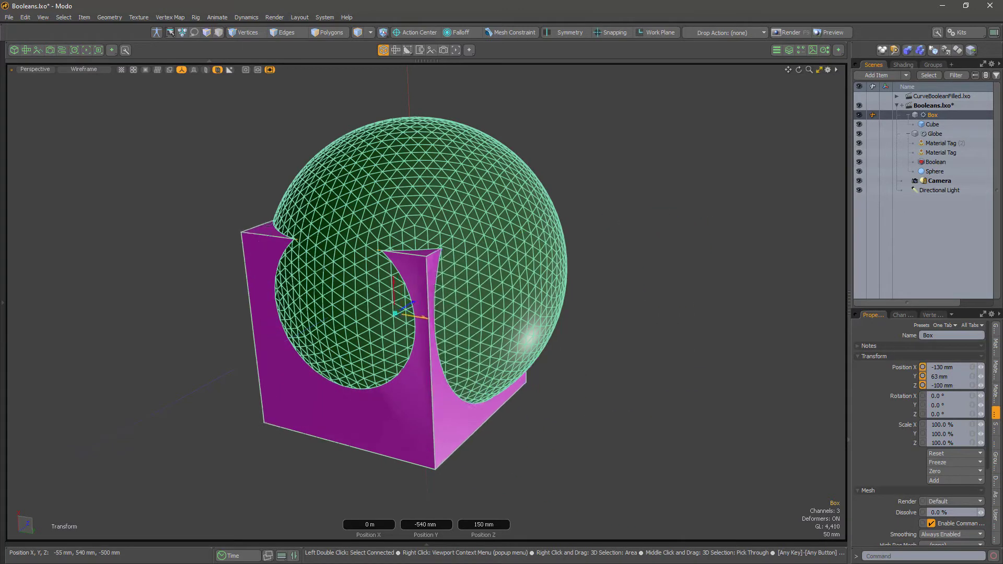
left_click_drag(392, 312, 533, 336)
mouse_move(496, 306)
left_mouse_down()
mouse_move(496, 272)
mouse_move(496, 292)
left_mouse_up()
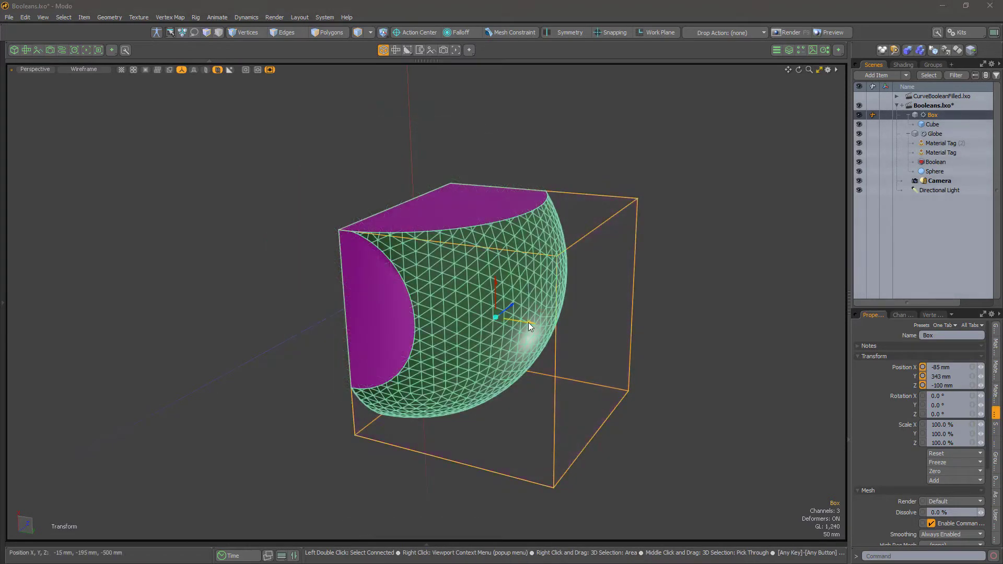
left_click_drag(535, 323, 459, 325)
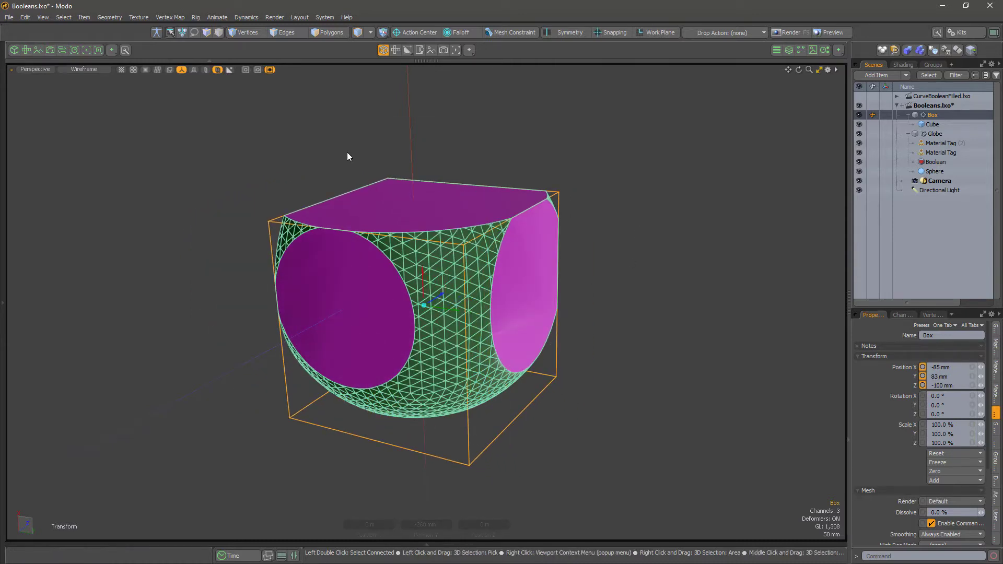
left_click_drag(348, 156, 478, 292)
left_click_drag(462, 351, 413, 277, "alt")
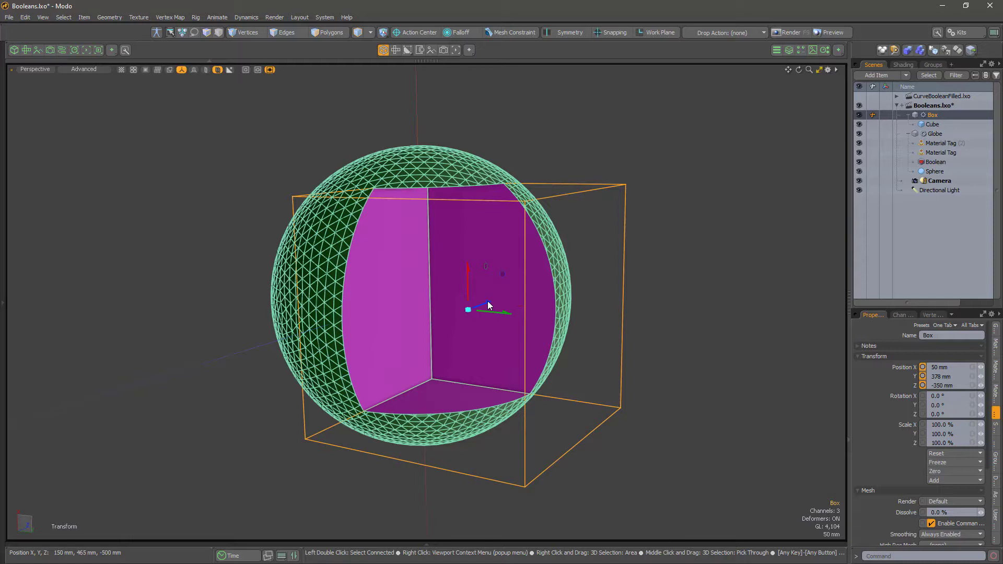
Step: Reposition the Box across the Globe to vary the box-shaped cutout in the sphere
left_click_drag(468, 310, 404, 315)
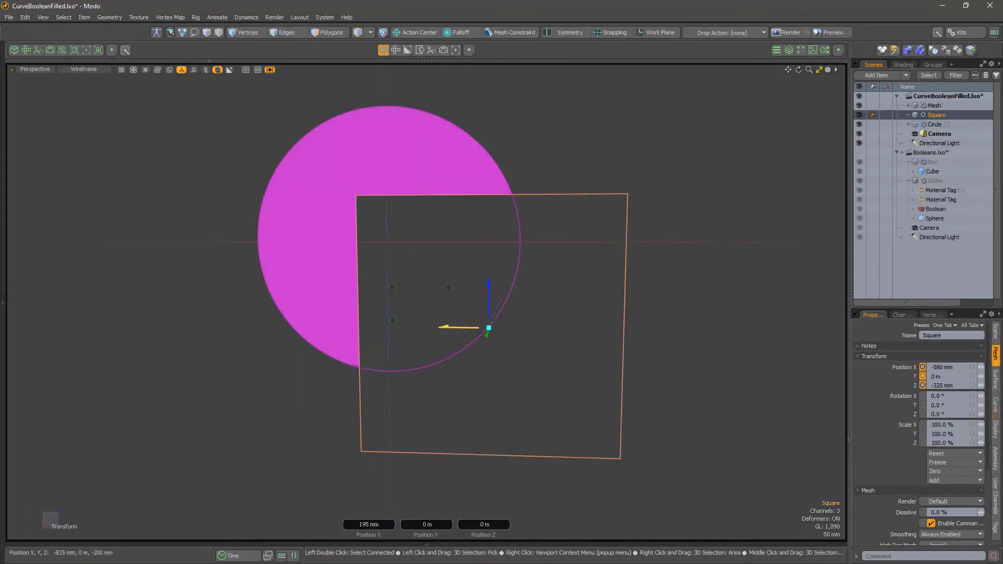
left_click_drag(452, 329, 404, 327)
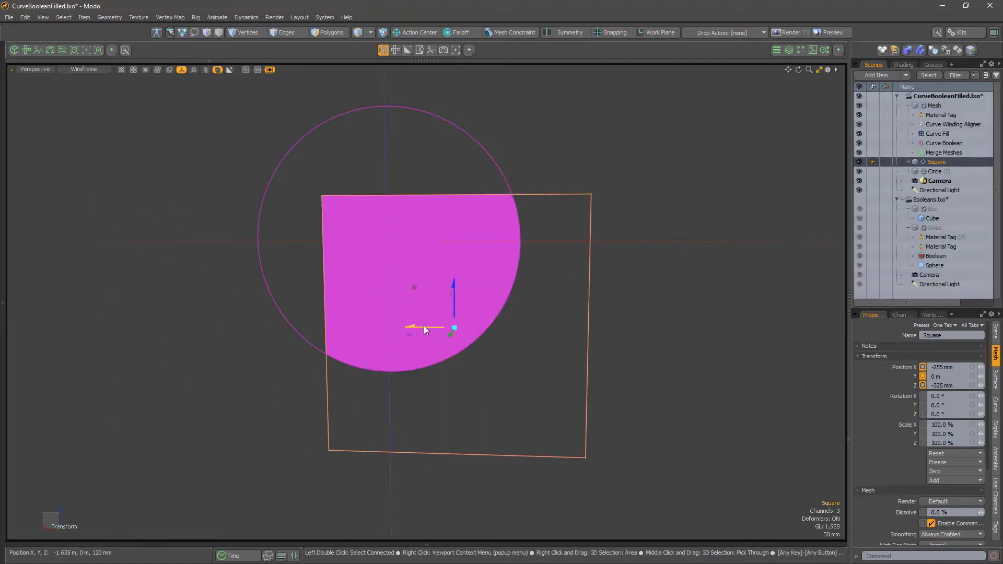
mouse_move(420, 326)
left_mouse_down()
mouse_move(310, 326)
mouse_move(426, 328)
left_mouse_up()
left_click_drag(463, 293, 463, 263)
key("w")
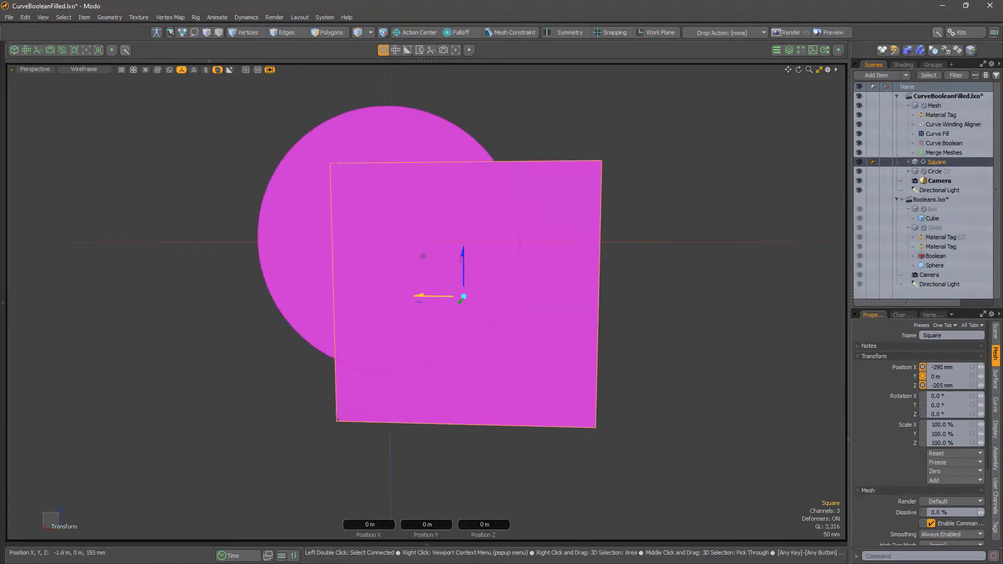
left_click_drag(433, 297, 399, 295)
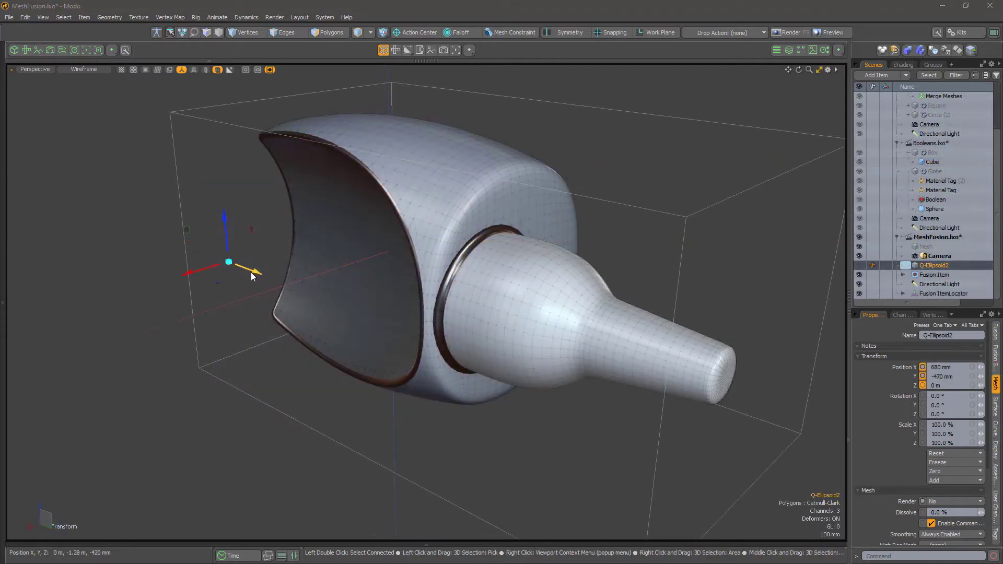
Step: Move Q-Ellipsoid2 along Y to shift its cut through the Fusion model
left_click_drag(251, 275, 293, 309)
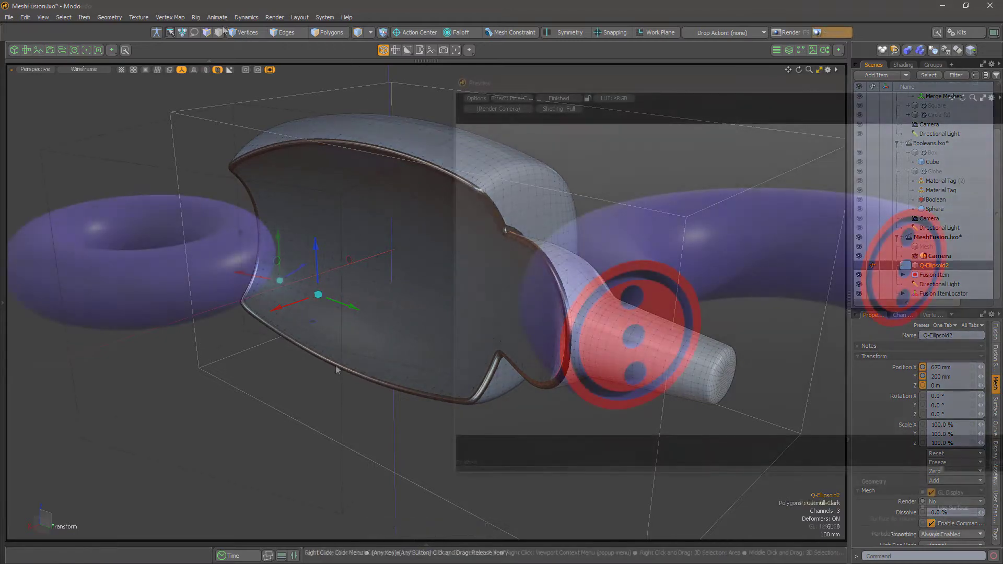
left_click_drag(262, 277, 342, 292)
left_click_drag(260, 277, 208, 267)
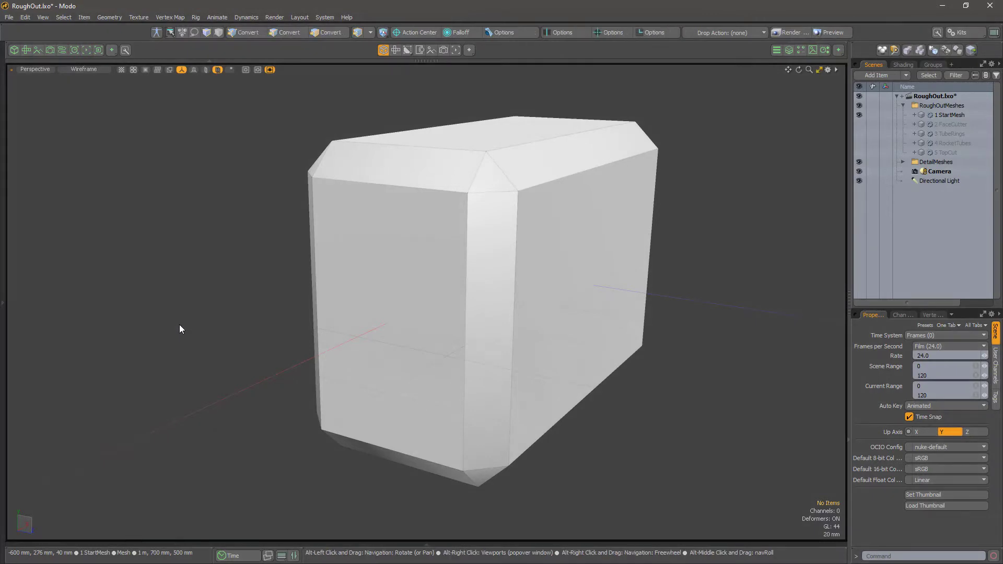
Step: Bring up the PP MOP Booleans kit beside the model and create a MOP Boolean build from 1 StartMesh
key("alt+m")
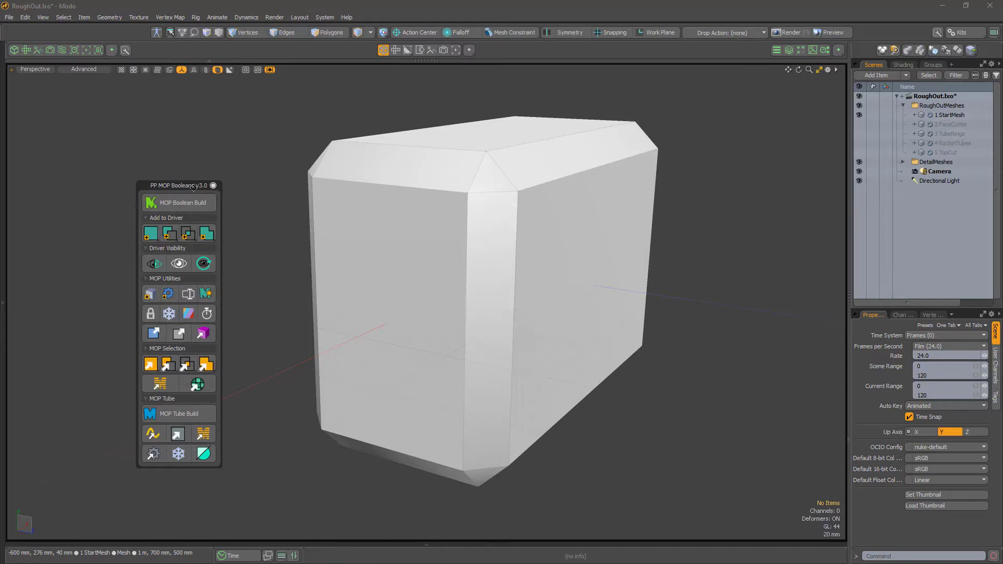
left_click_drag(192, 186, 111, 95)
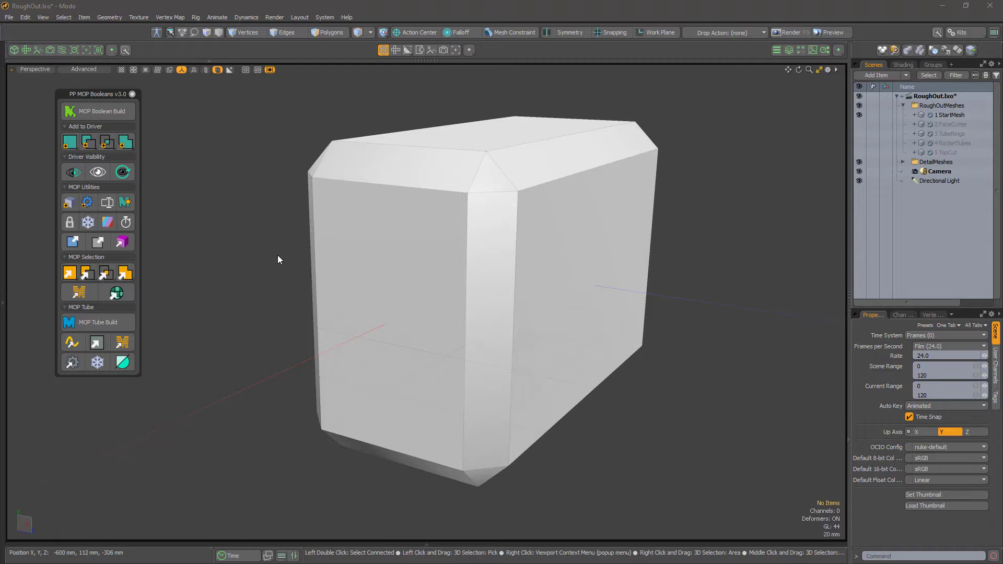
left_click(467, 197)
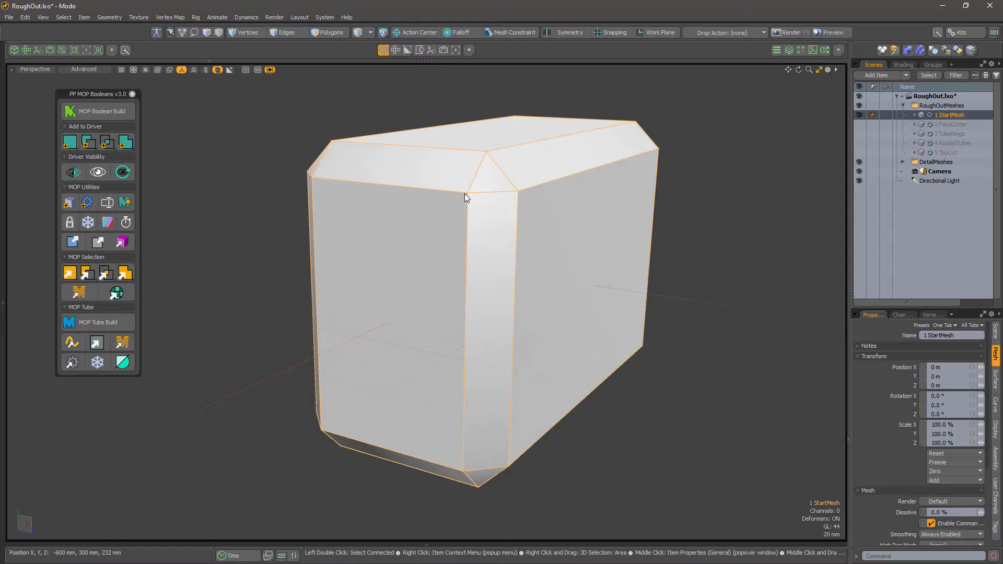
left_click(104, 112)
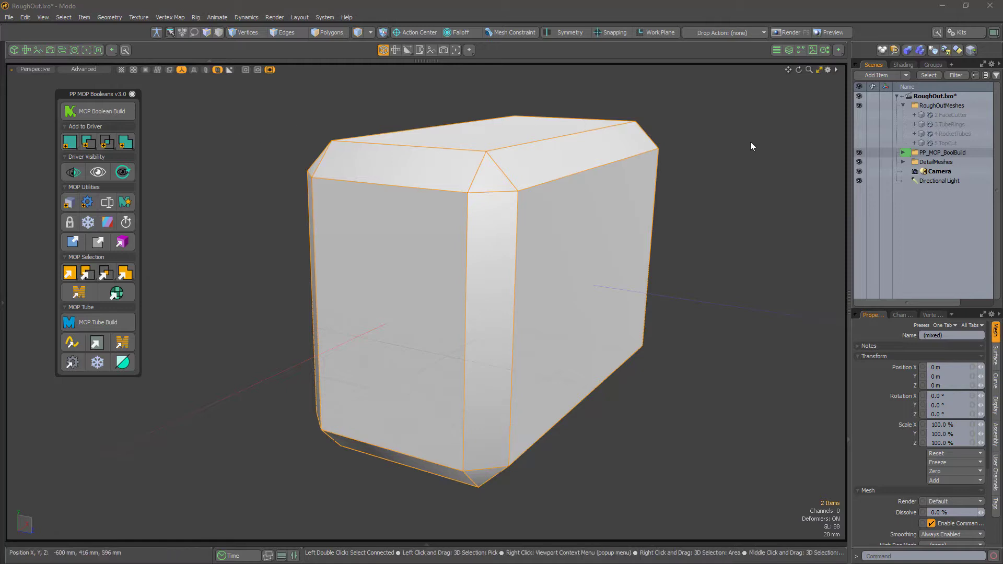
Step: Examine the PP_MOP_BoolBuild hierarchy, including the MOP_Drivers group and the driver holding 1 StartMesh
left_click(902, 153)
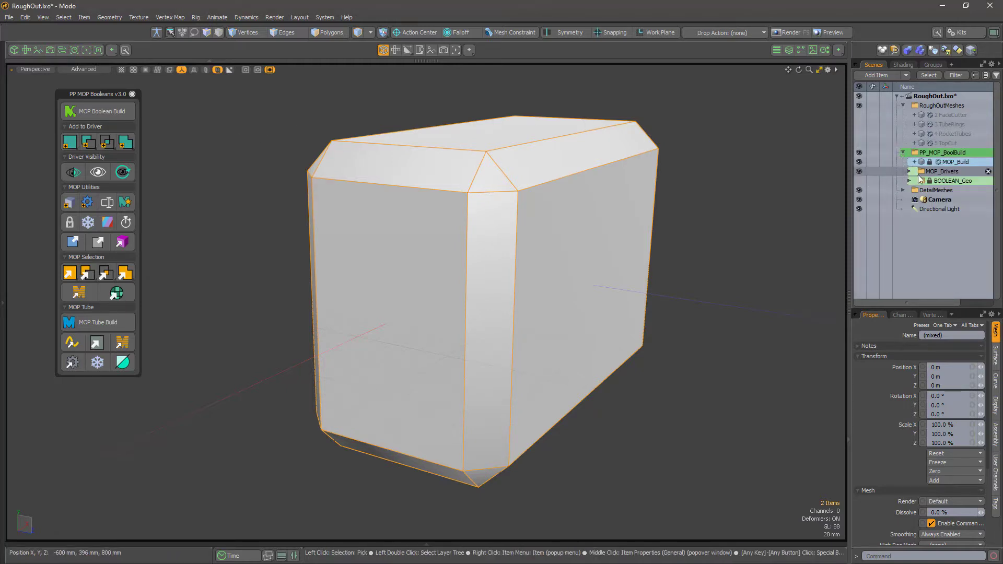
left_click(910, 172)
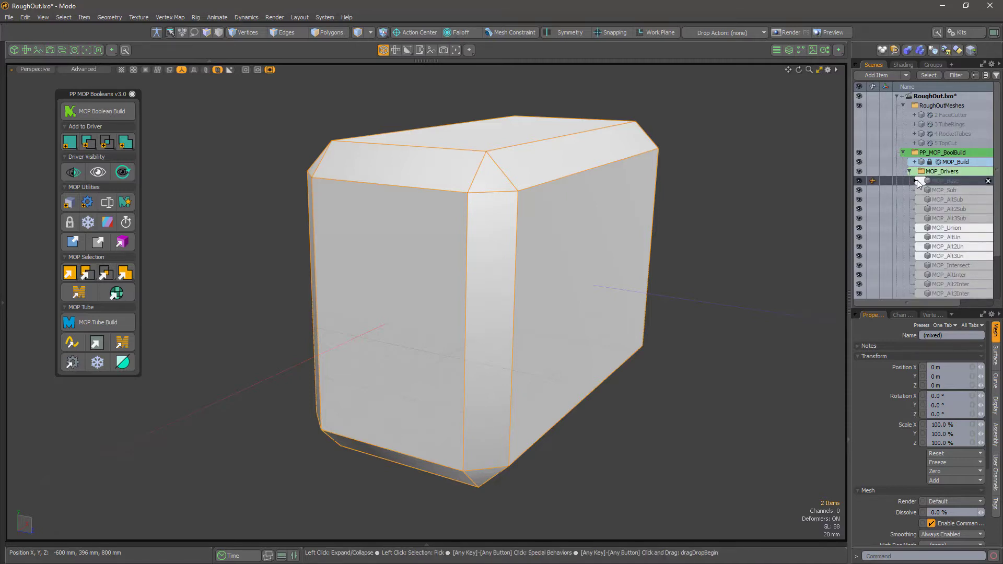
left_click(914, 181)
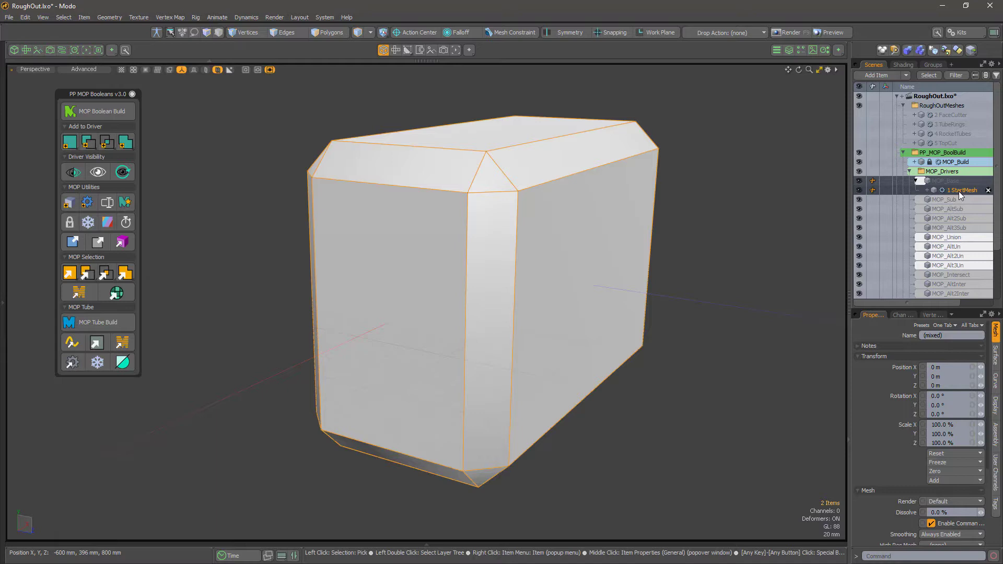
left_click(903, 152)
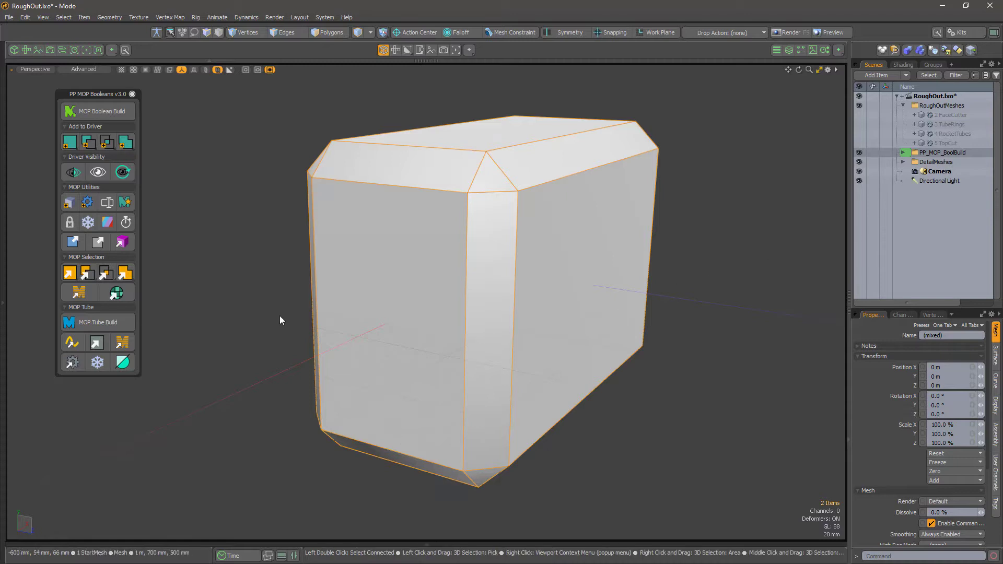
Step: Rename the Boolean build group as LauncherRough
left_click(108, 204)
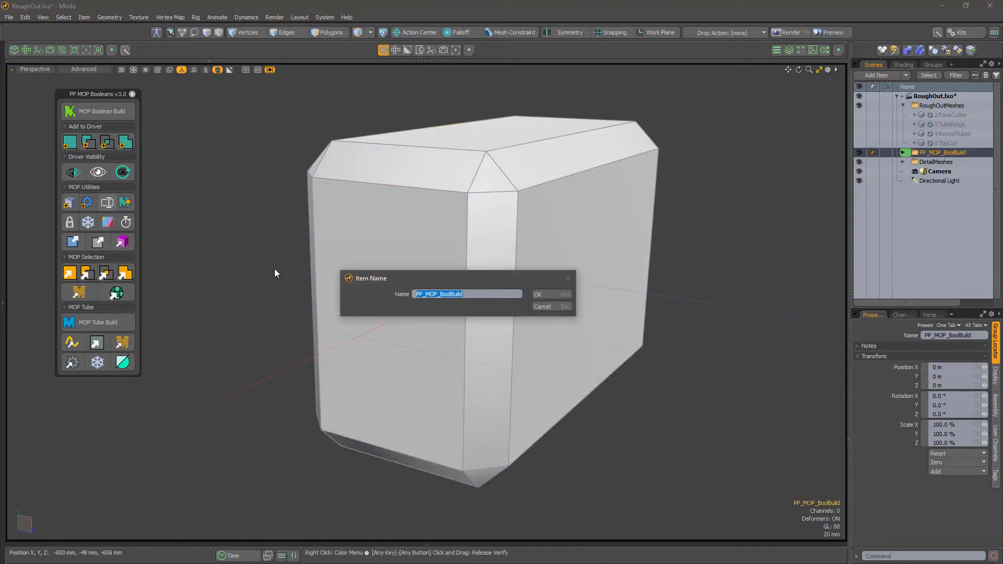
type("LauncherRough")
key("Return")
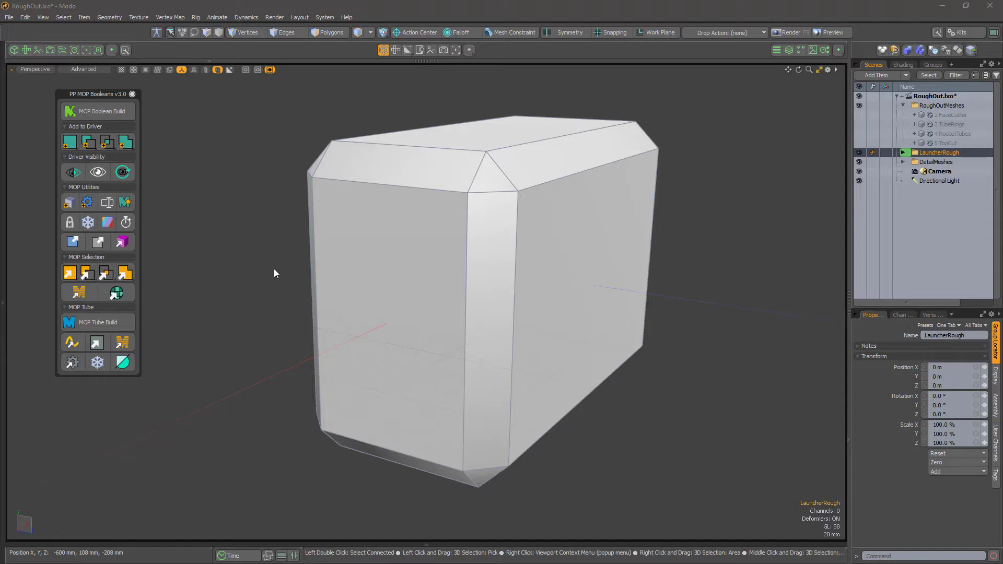
Step: Show 2 FaceCutter and add it to LauncherRough's Subtract driver to recess the front face
left_click(860, 115)
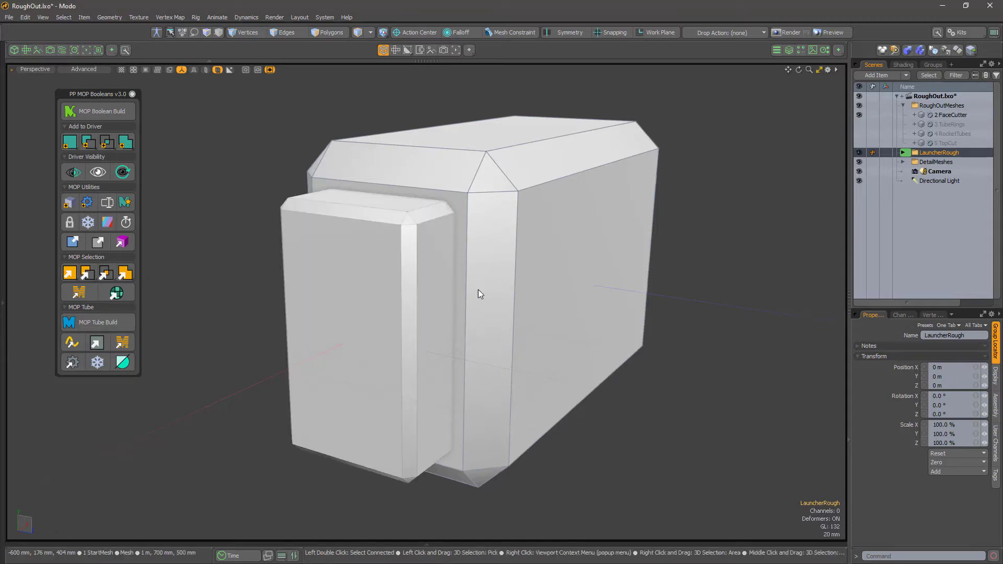
left_click(397, 245)
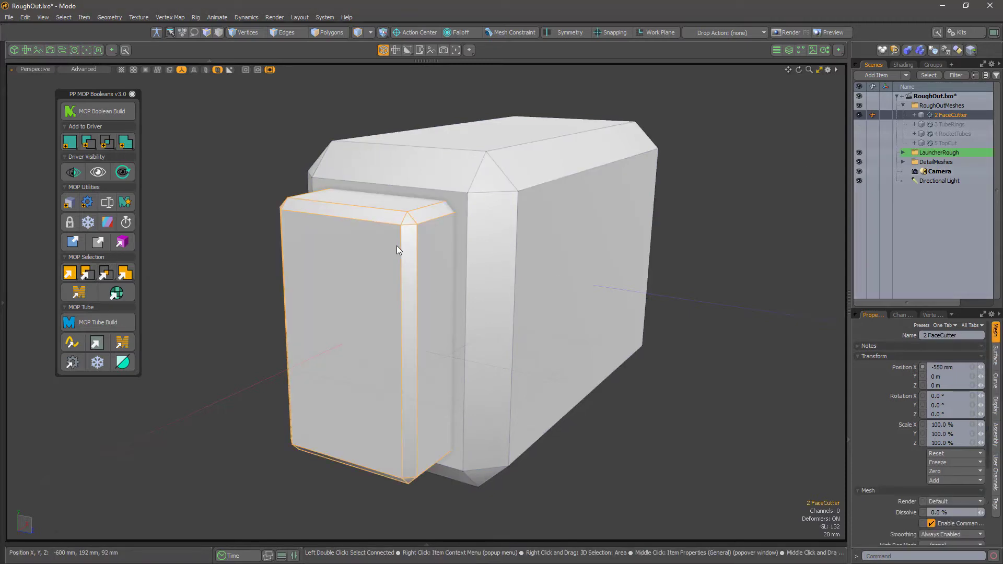
left_click(500, 180, "shift")
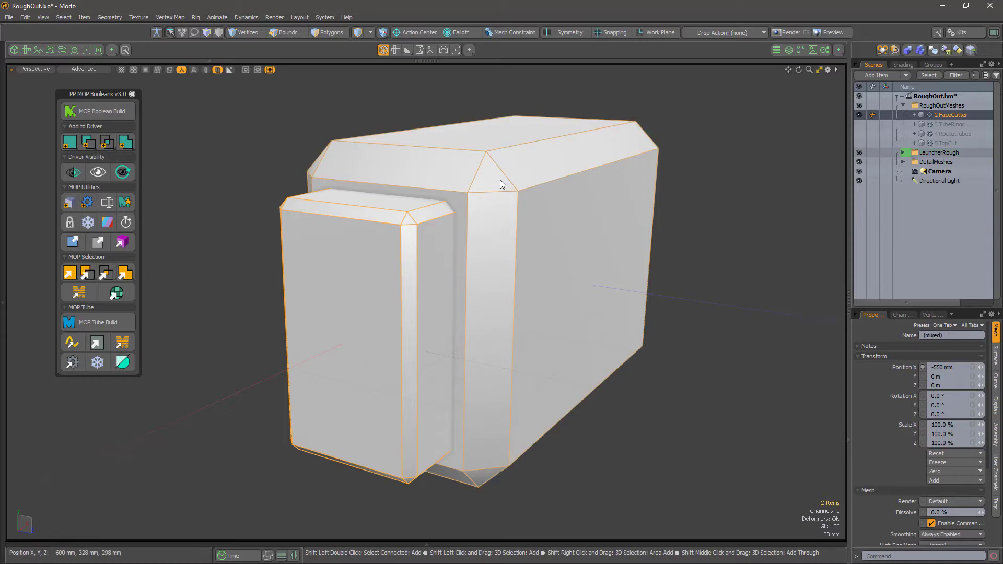
left_click(88, 142)
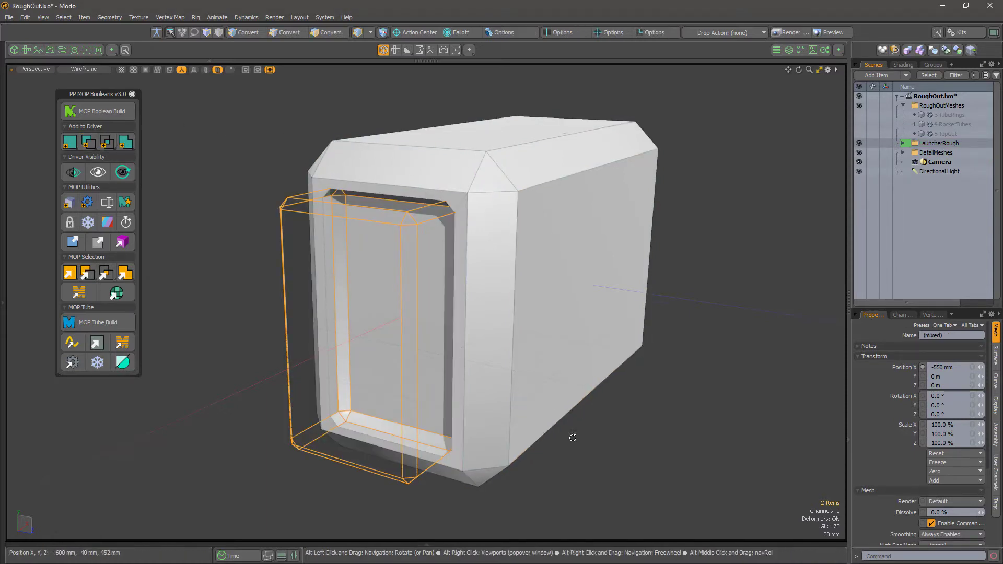
Step: Show 3 TubeRings and add it to LauncherRough's Union driver
left_click_drag(573, 438, 668, 417, "alt")
left_click(667, 416)
left_click(946, 114)
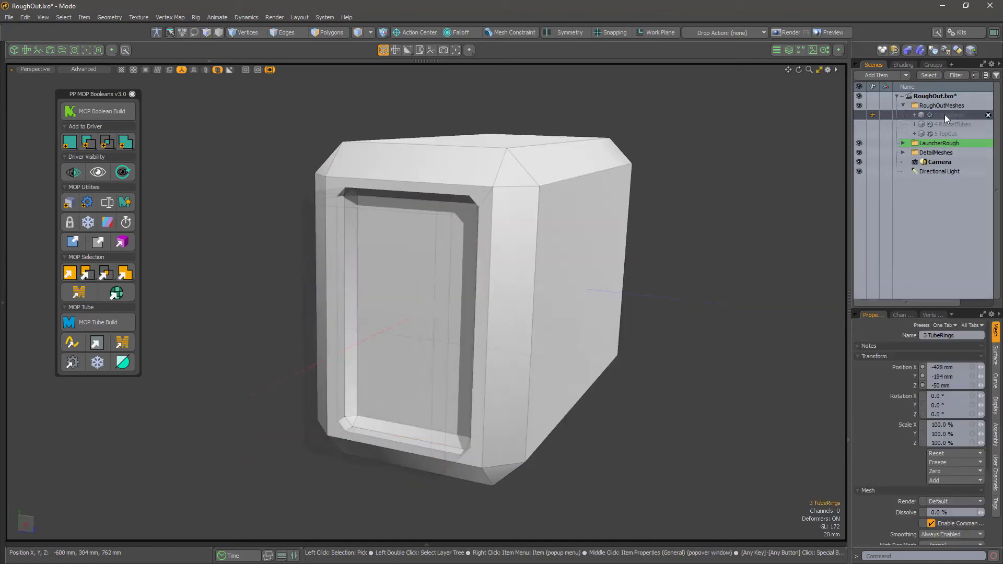
left_click(859, 115)
left_click_drag(638, 352, 705, 333, "alt")
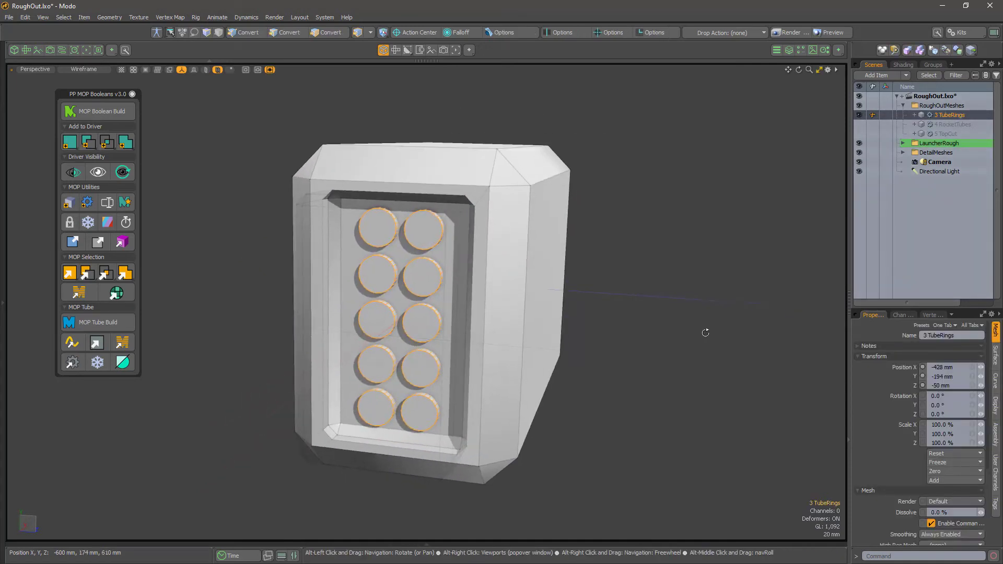
left_click(516, 209, "shift")
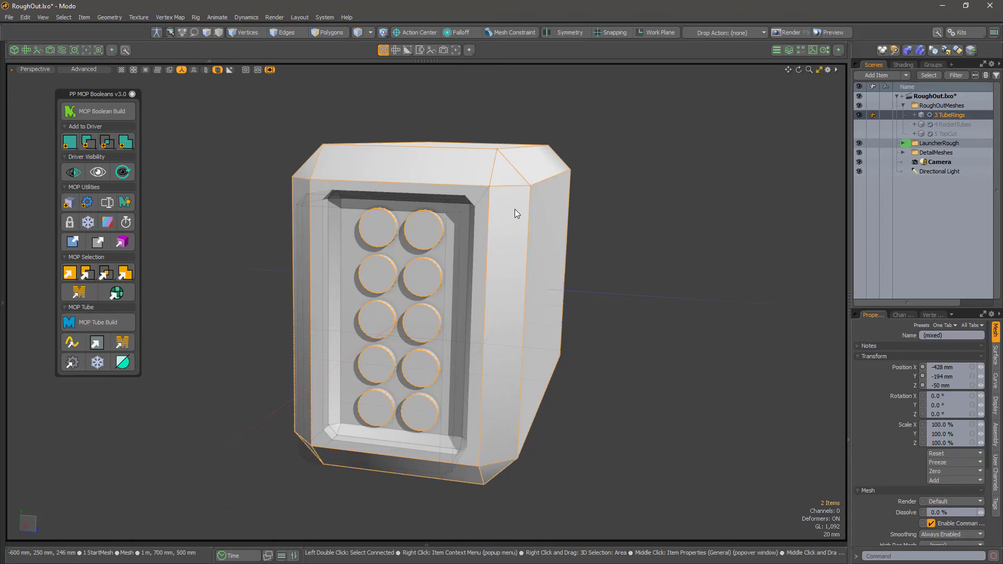
left_click(122, 143)
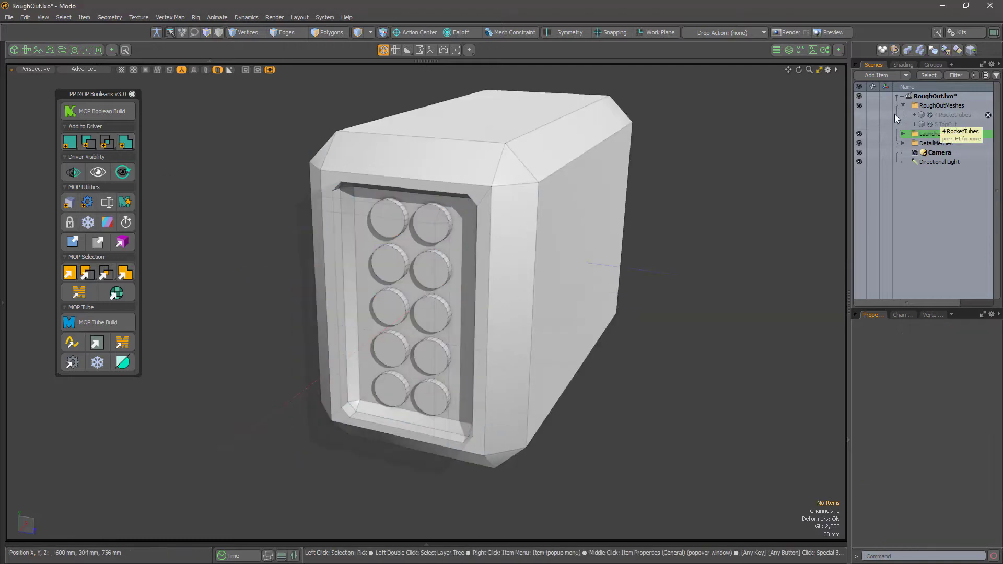
Step: Show 4 RocketTubes and select it together with the launcher body mesh
left_click(860, 115)
left_click_drag(585, 381, 611, 398, "alt")
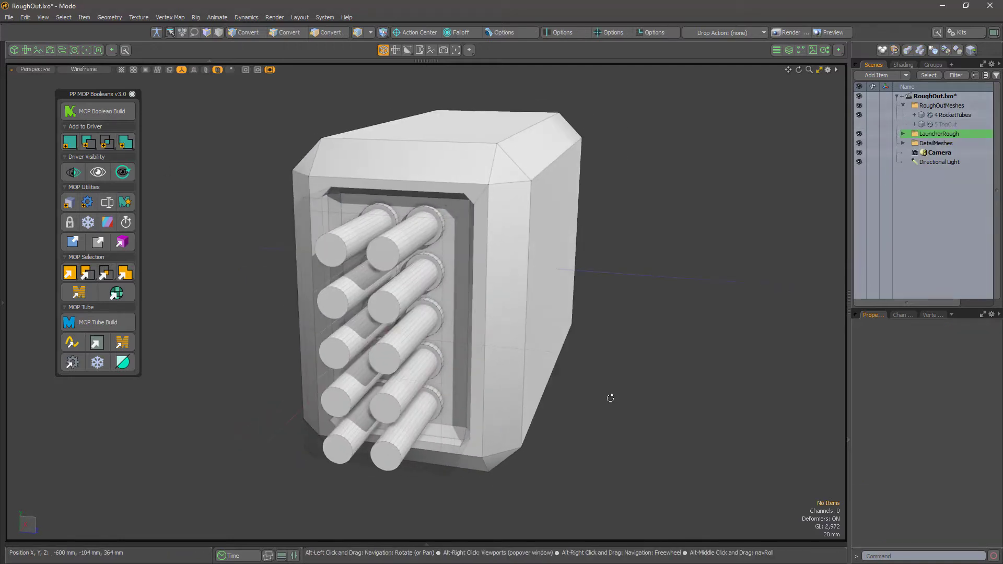
left_click(402, 242)
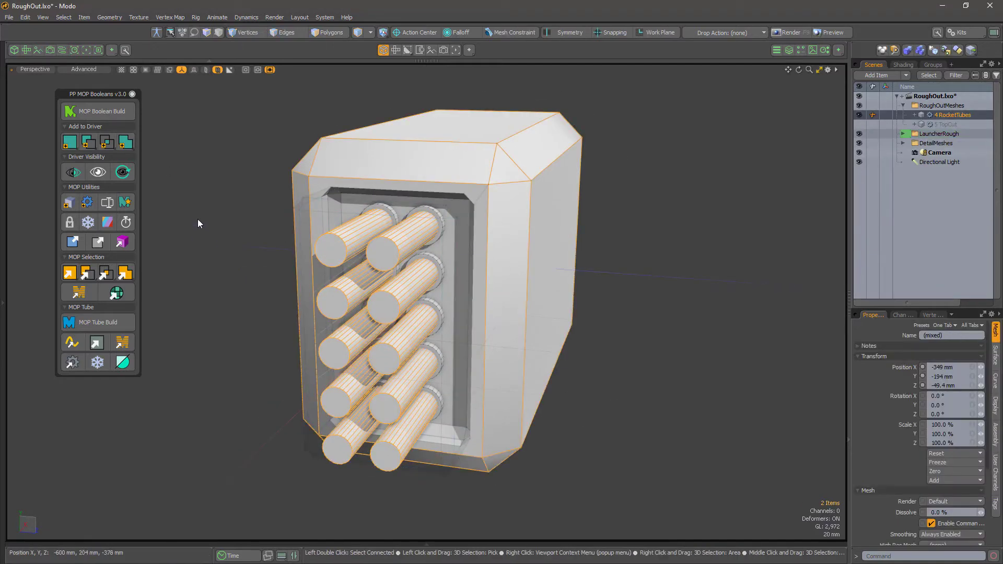
Step: Try adding 4 RocketTubes to LauncherRough's standard Subtract driver, and undo the operation
left_click(89, 149)
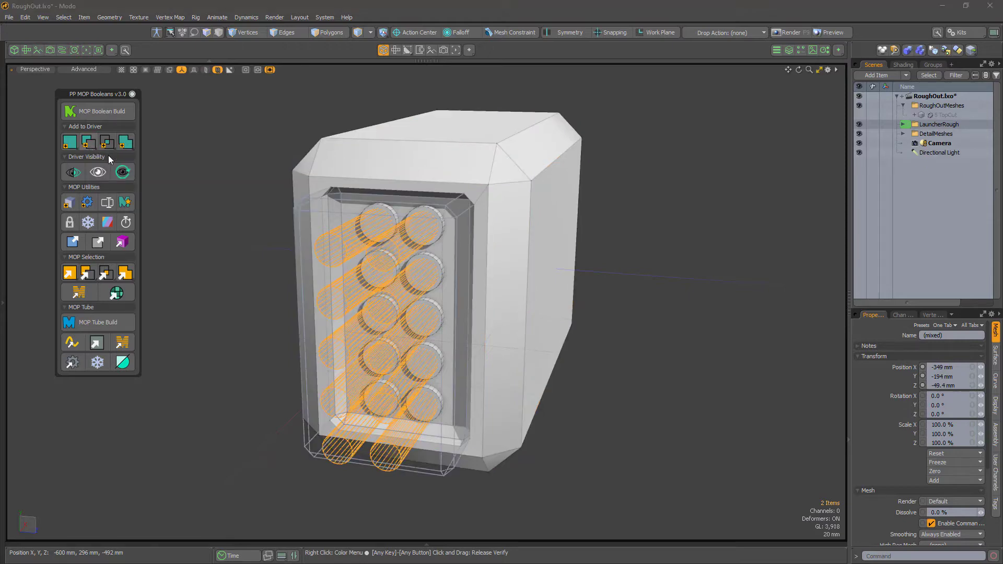
left_click_drag(643, 293, 616, 308, "alt")
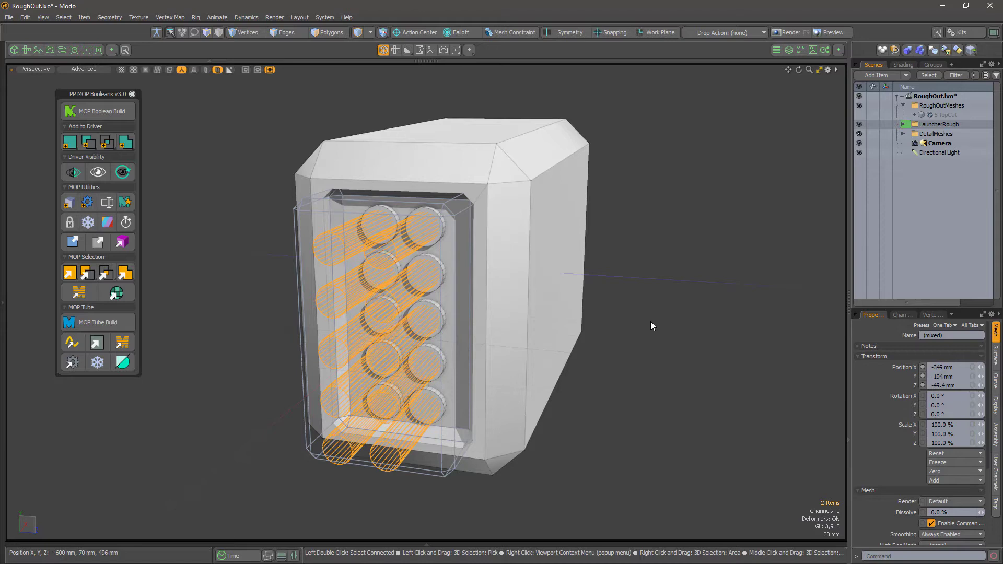
key("ctrl")
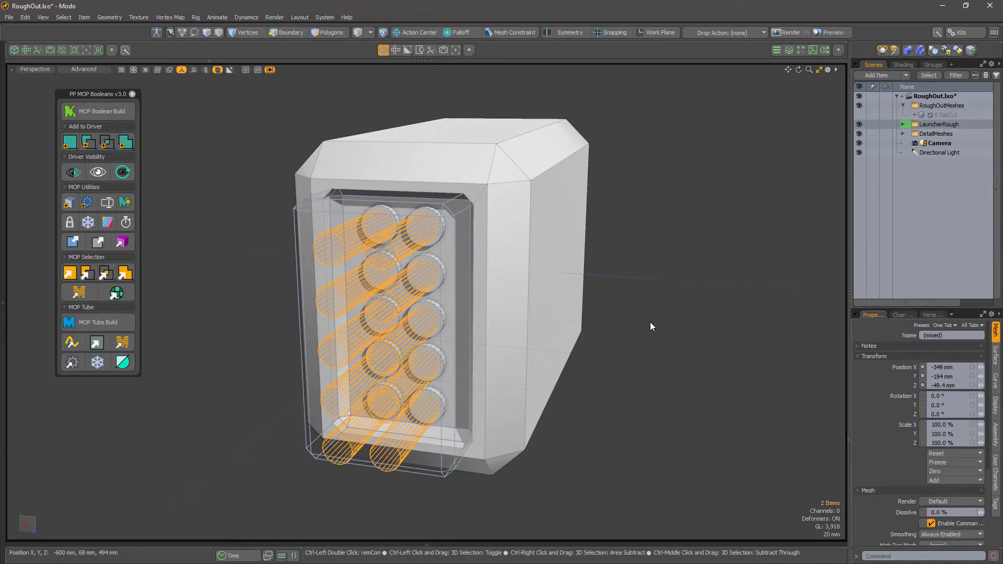
key("ctrl+z")
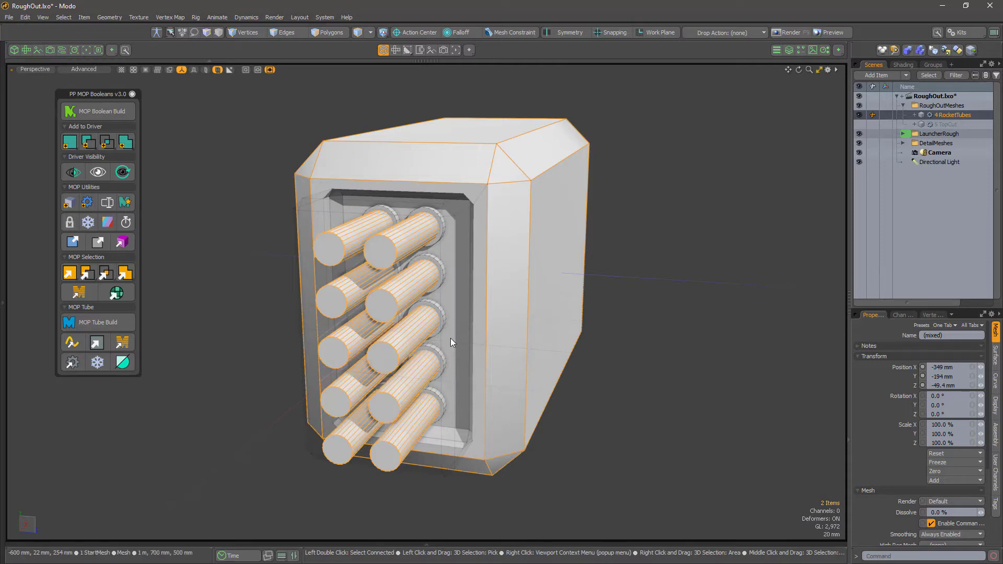
Step: Add 4 RocketTubes to LauncherRough as Alternate Subtraction 1 to bore through the tube rings
left_click(84, 142)
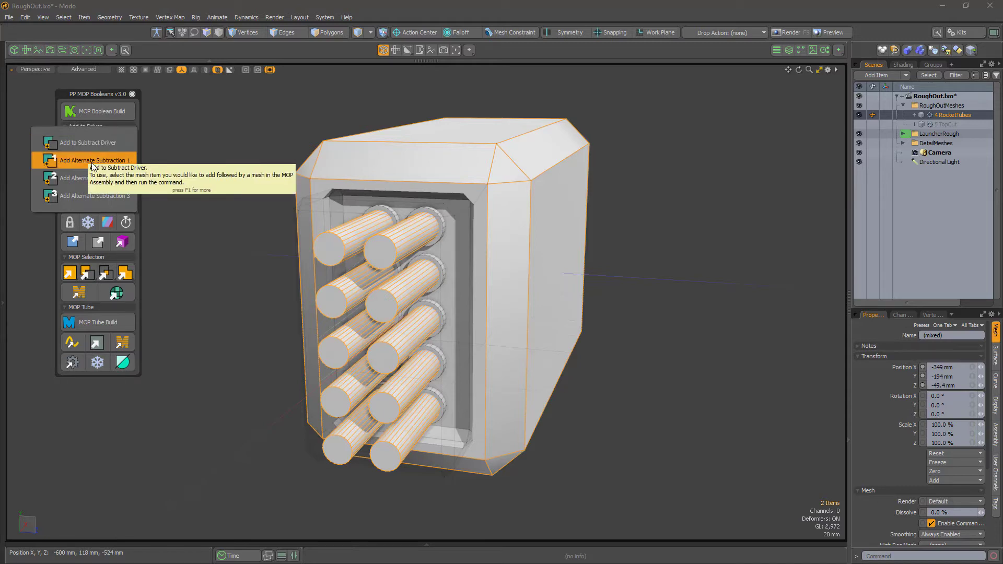
left_click(93, 162)
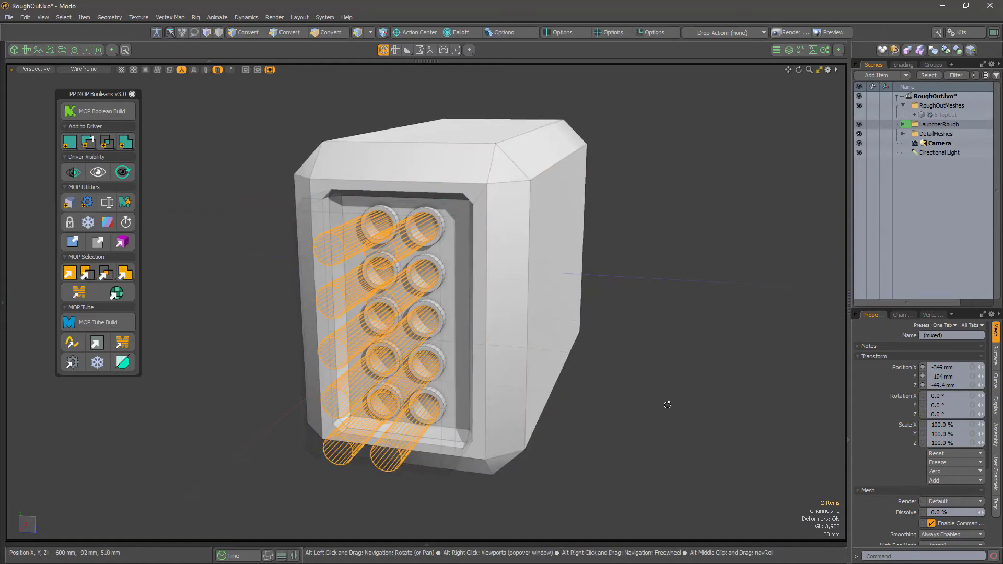
Step: Deselect everything and show 5 TopCut around the launcher body
left_click_drag(666, 405, 401, 315, "alt")
left_click(673, 406)
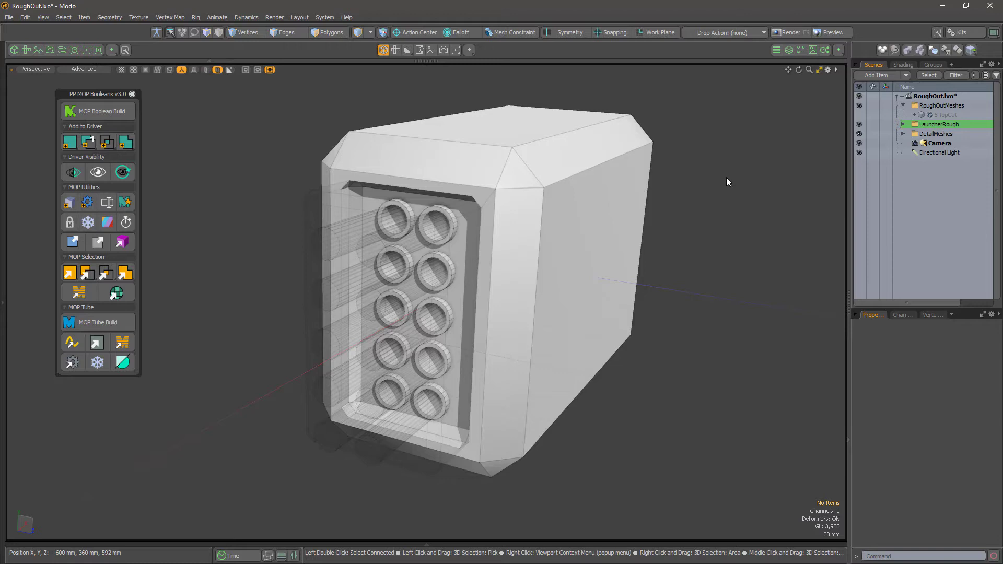
left_click(859, 115)
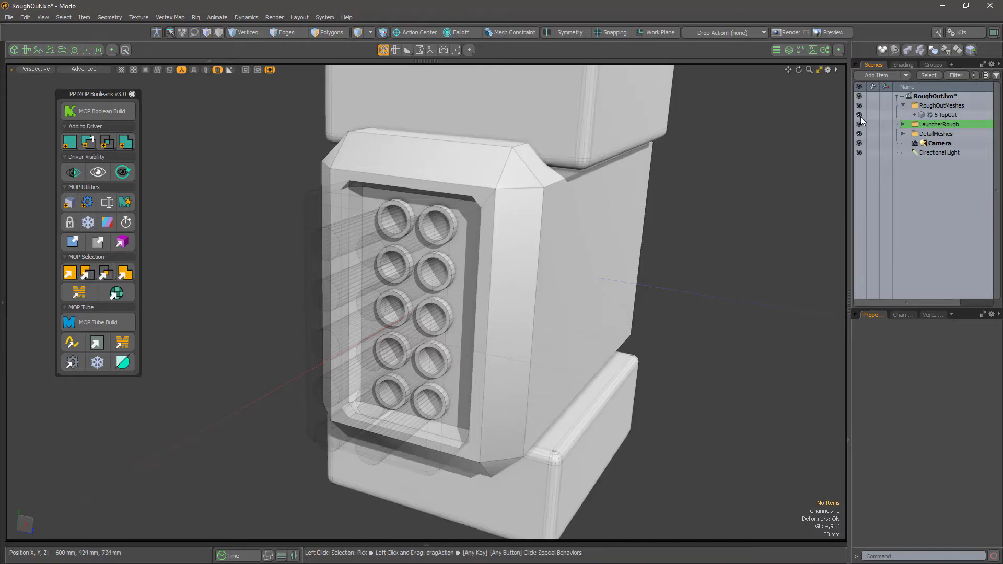
left_click_drag(622, 283, 566, 252, "alt")
scroll(567, 252, "down", 3)
left_click_drag(631, 282, 495, 298, "alt")
scroll(487, 293, "up", 2)
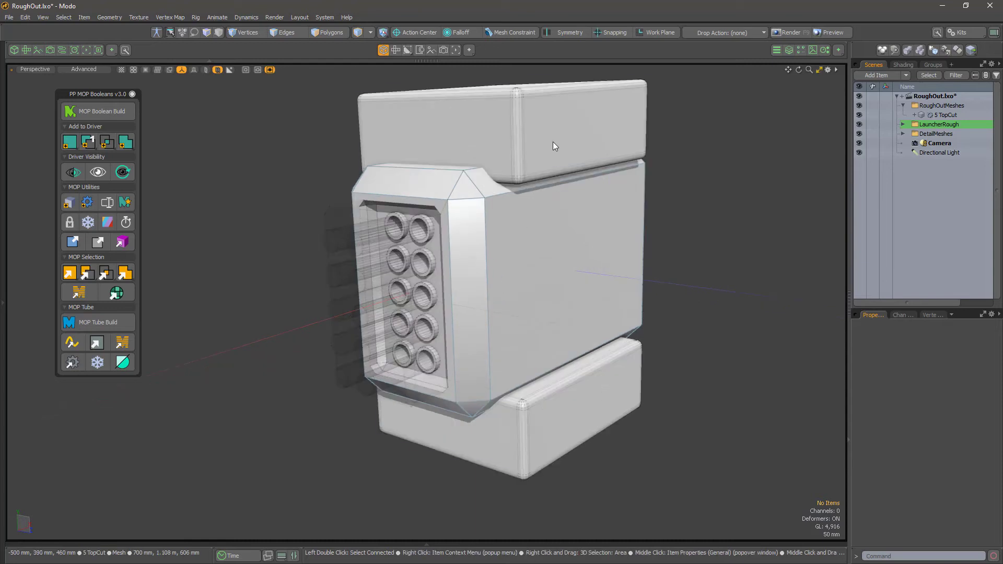
Step: Add 5 TopCut to LauncherRough as Alternate Subtraction 1 to cut the body's top and underside, and clear the selection
left_click(569, 130)
left_click(544, 288, "shift")
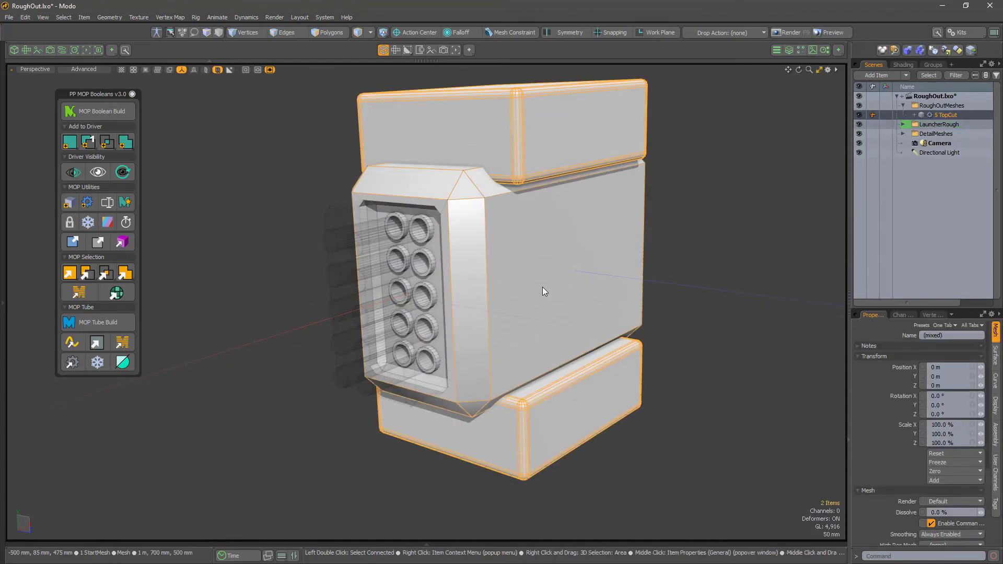
left_click(87, 142)
left_click(97, 126)
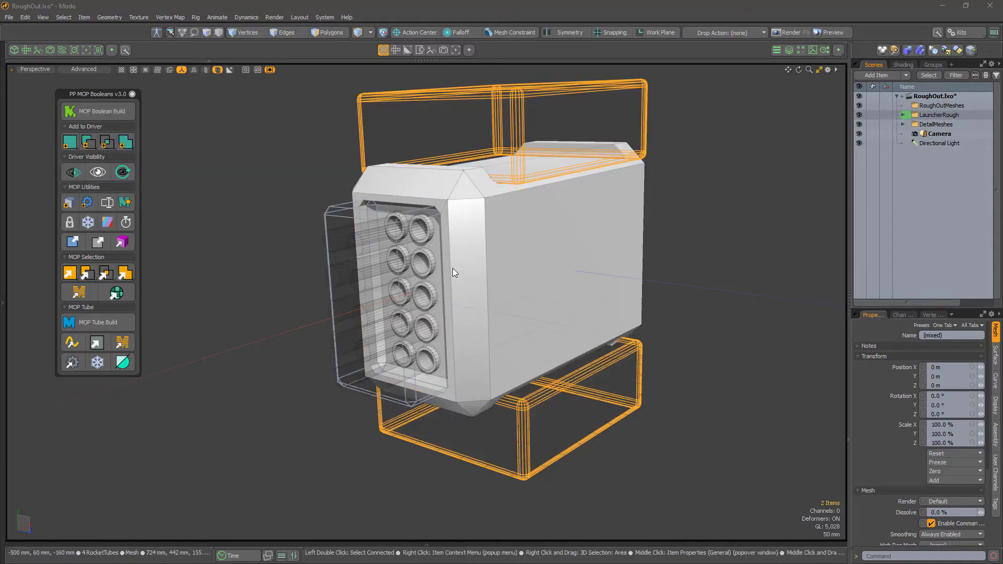
left_click_drag(453, 268, 468, 321, "alt")
left_click(734, 295)
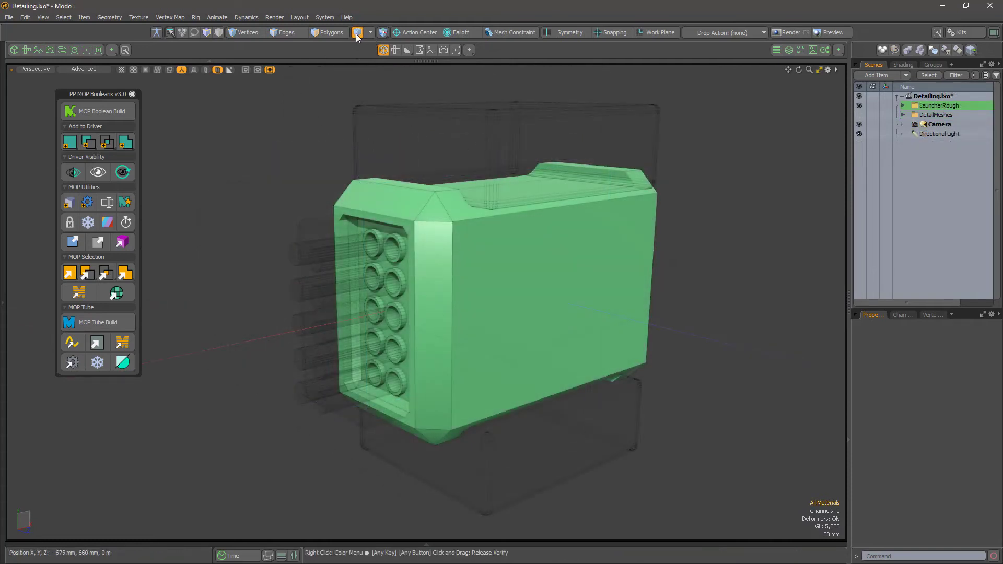
Step: Select 5 TopCut and toggle the driver visibility of its MOP build off and back on
left_click(493, 172)
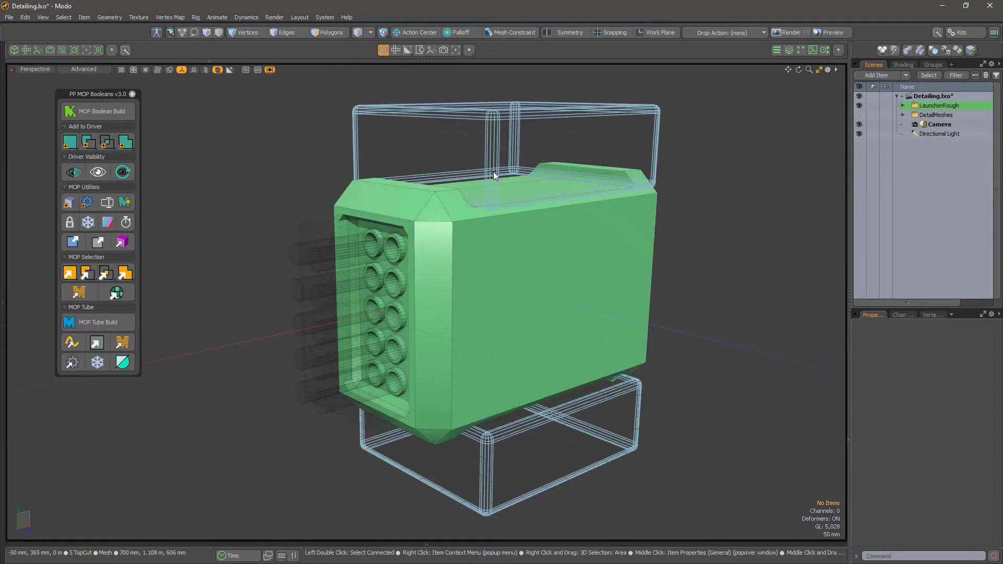
left_click(73, 174)
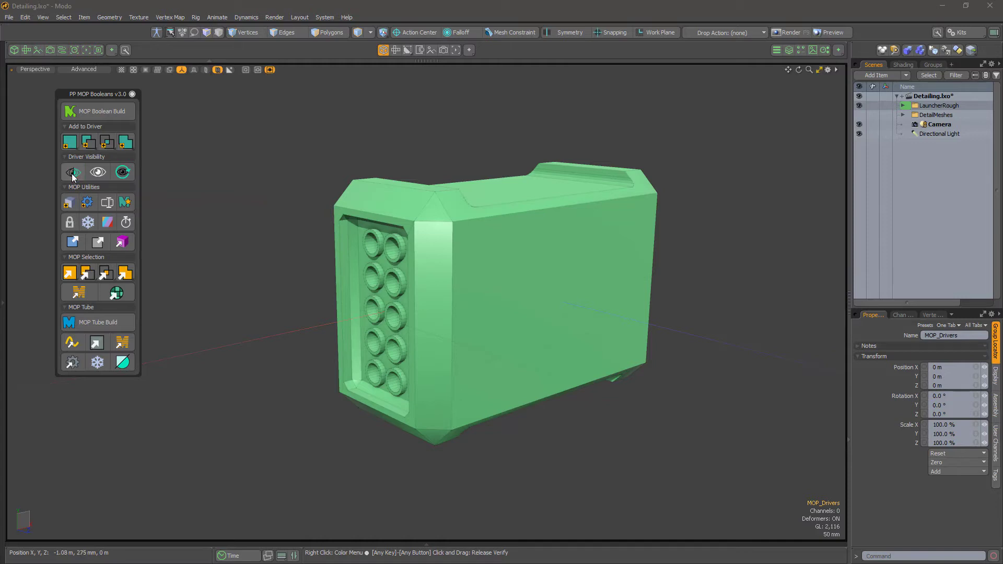
left_click(73, 176)
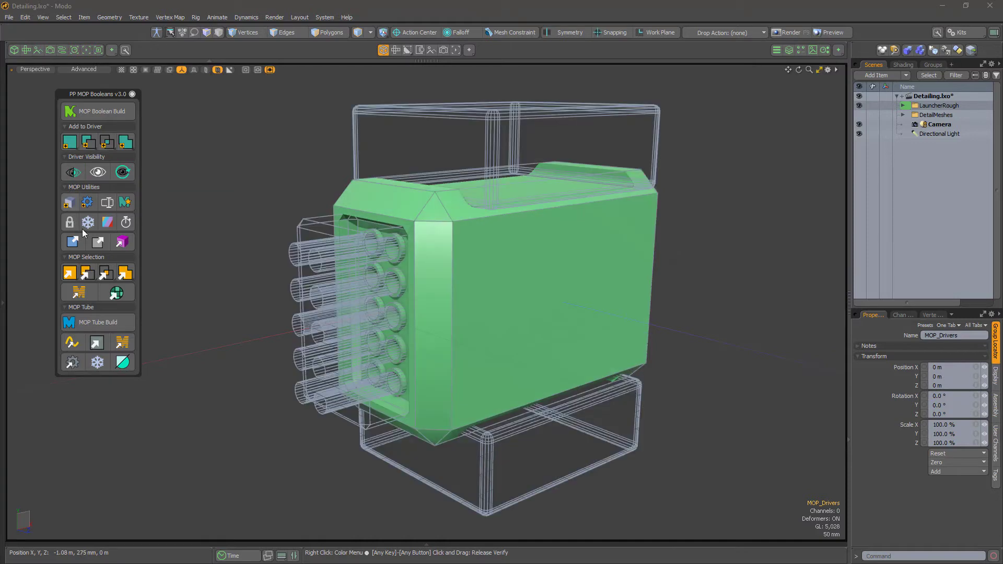
Step: With no items selected, toggle the visibility of the Boolean drivers off and back on
left_click(97, 175)
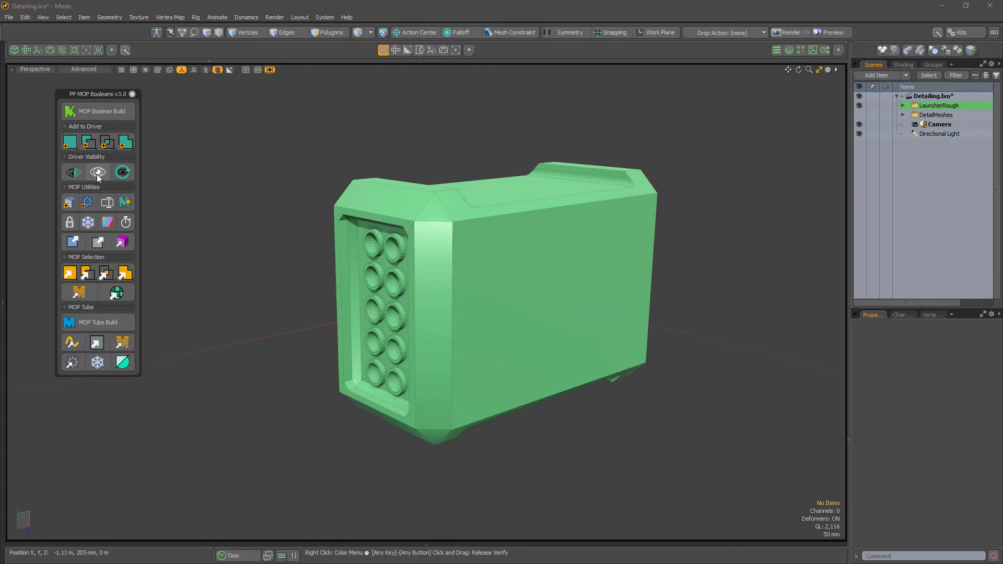
left_click(97, 176)
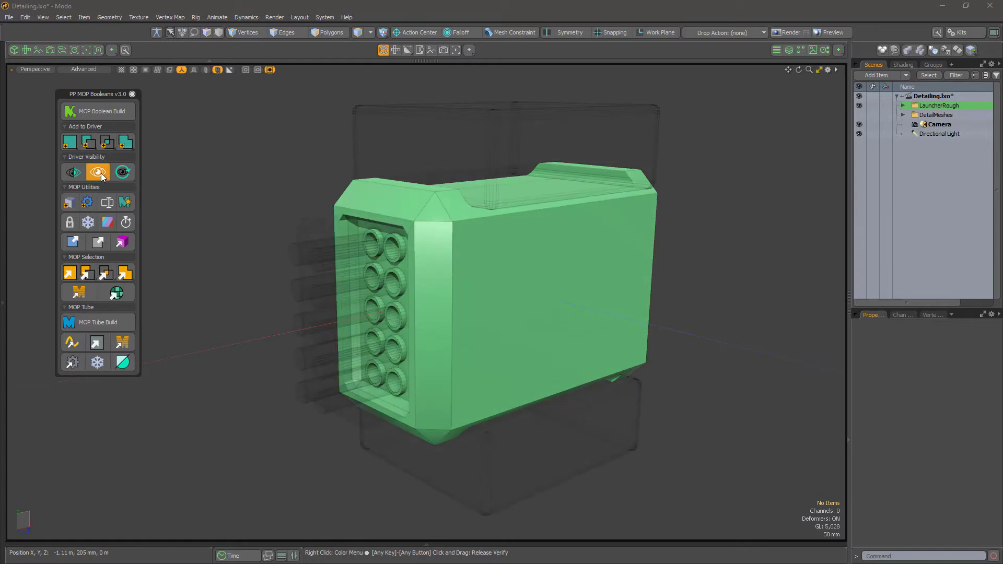
left_click(101, 173)
left_click(125, 171)
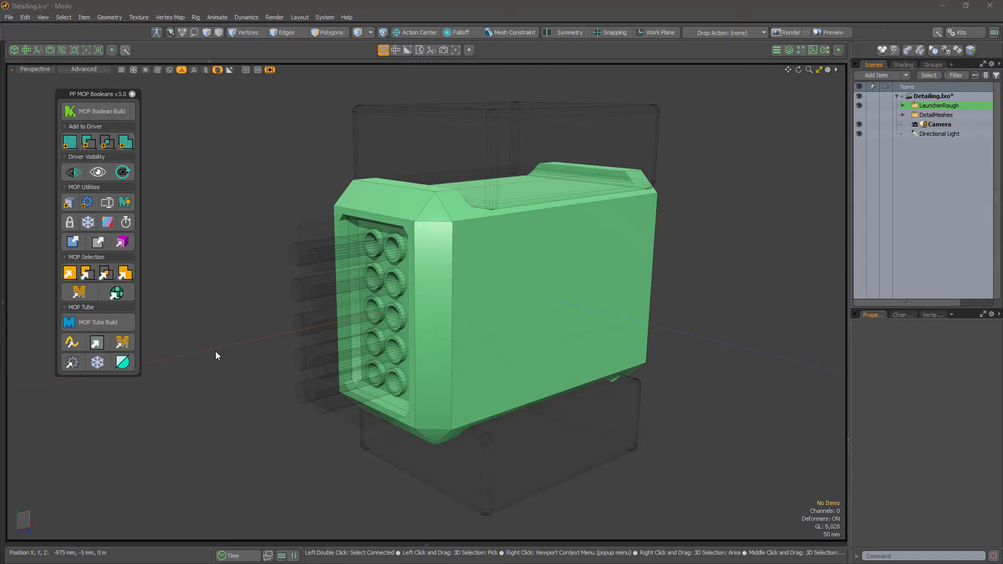
Step: Turn off Show Wireframe in Item Mode in the 3D viewport properties
key("o")
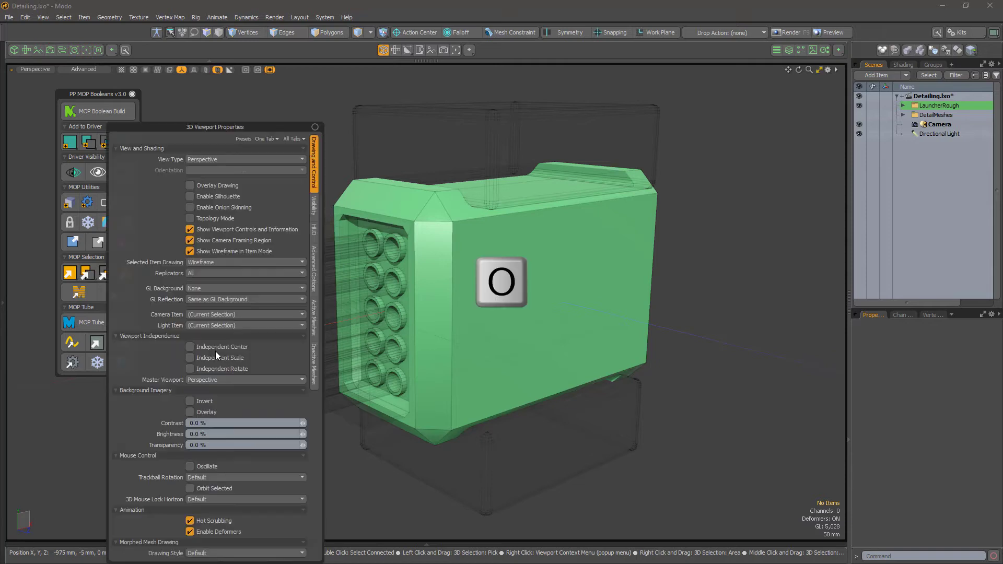
left_click(209, 252)
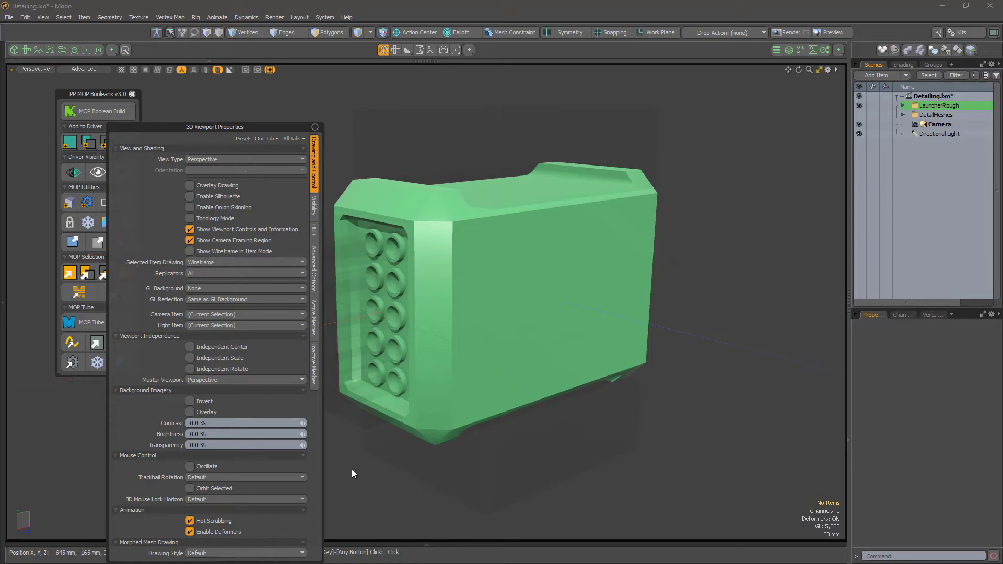
left_click_drag(413, 384, 713, 381, "alt")
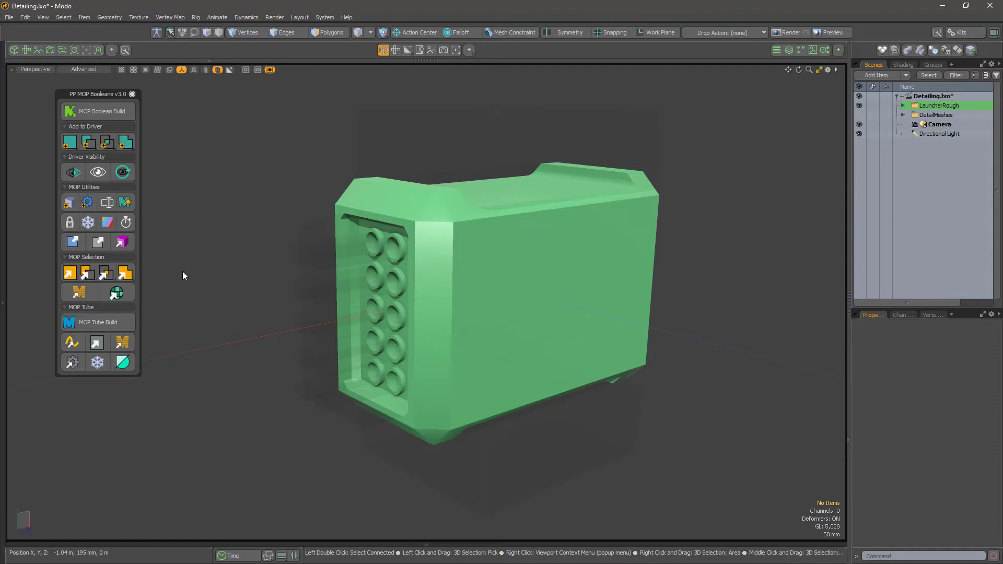
Step: Freeze the LauncherRough Boolean result into a separate static mesh, clear its polygon selection, and inspect it
left_click(467, 252)
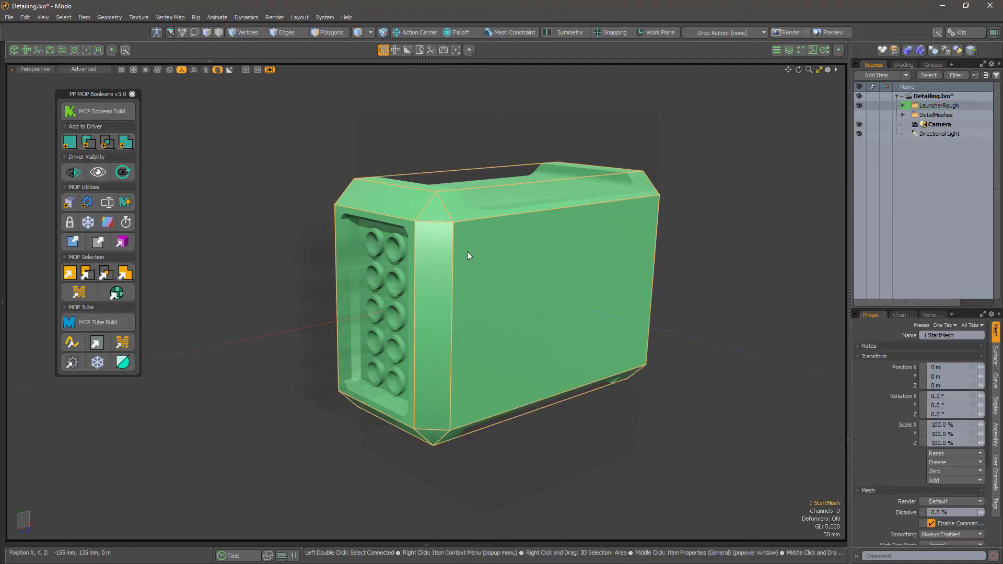
left_click(87, 222)
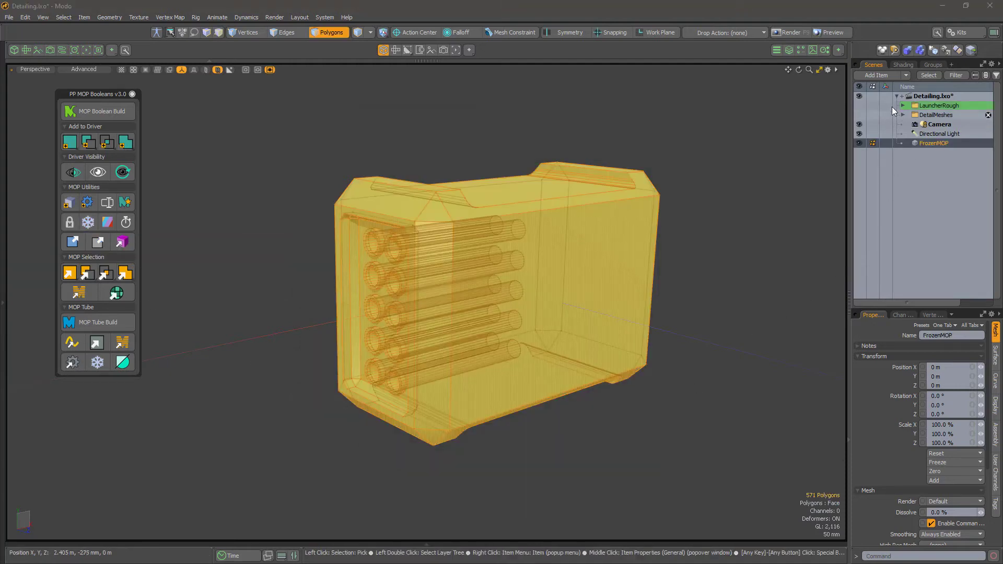
left_click(763, 267)
left_click_drag(653, 324, 651, 380, "alt")
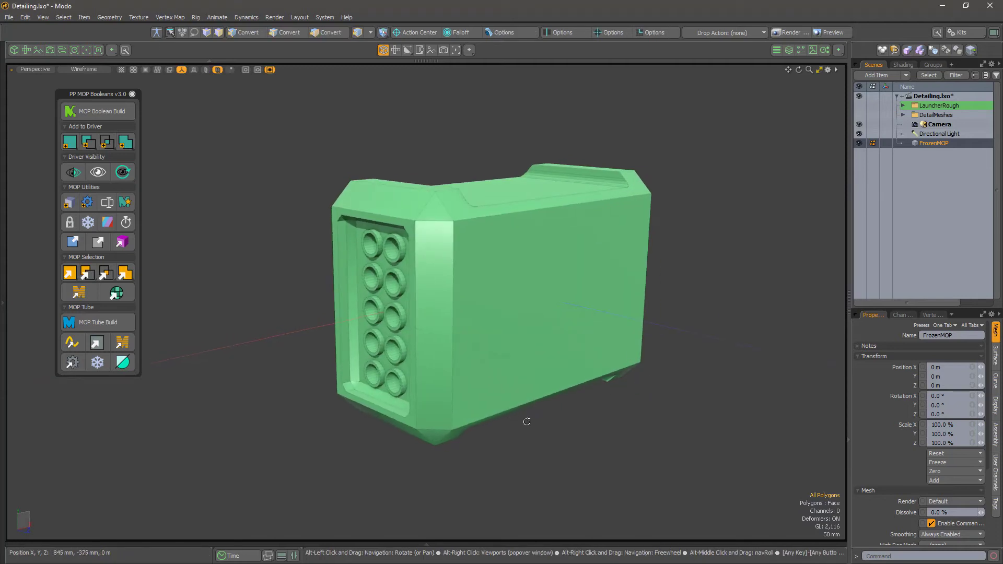
left_click_drag(524, 417, 554, 417, "alt")
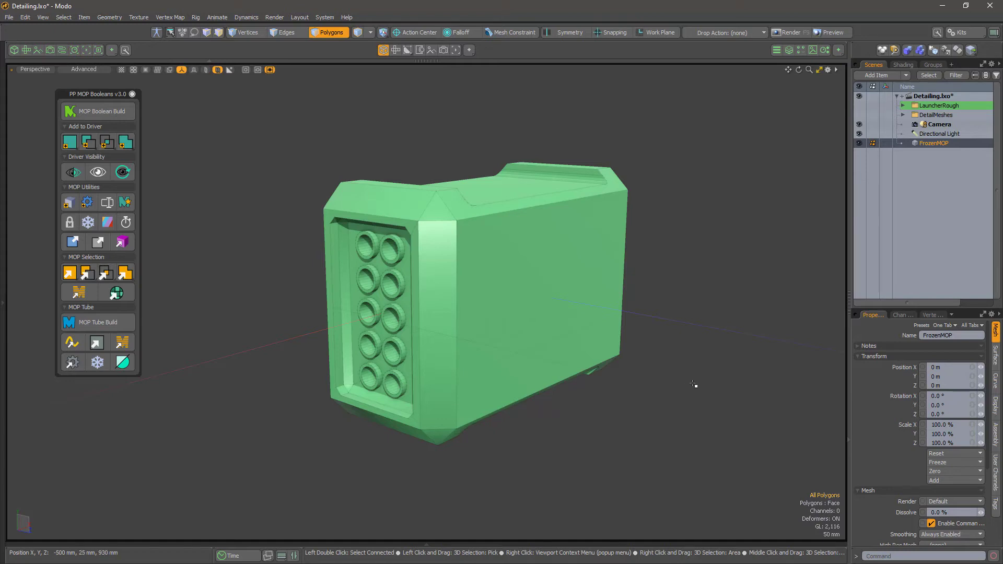
Step: Undo the freeze of the LauncherRough Boolean result
key("ctrl")
key("ctrl+z")
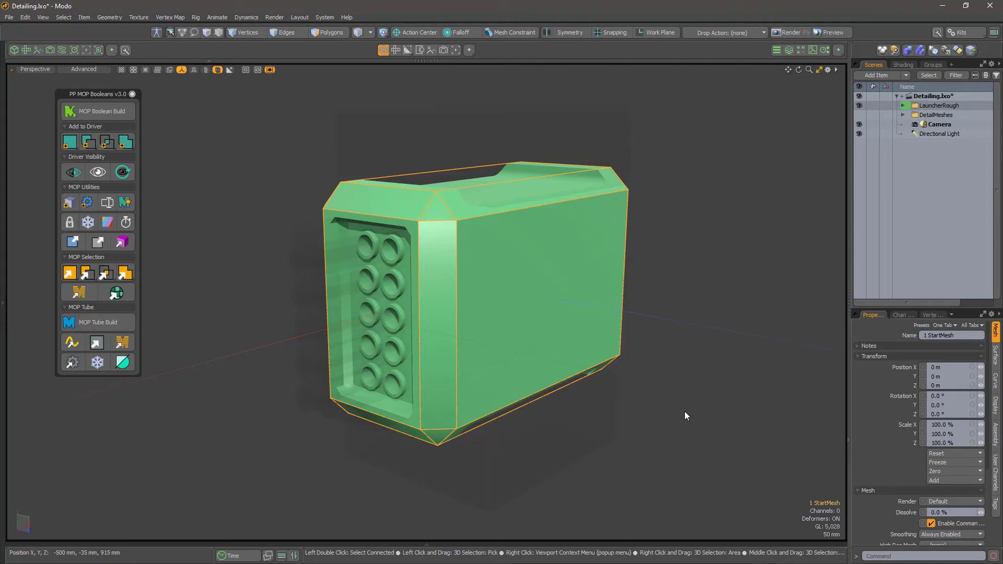
left_click(664, 413)
Step: Select LauncherRough's MOP_Build, create a procedural merged mesh from it, and hide the LauncherRough group
left_click(459, 308)
left_click(79, 294)
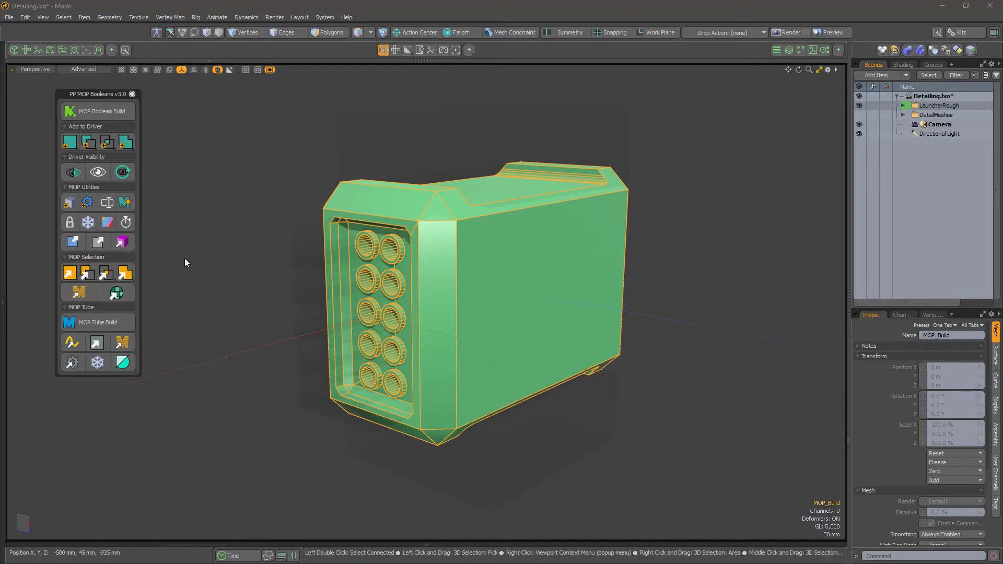
left_click(89, 203)
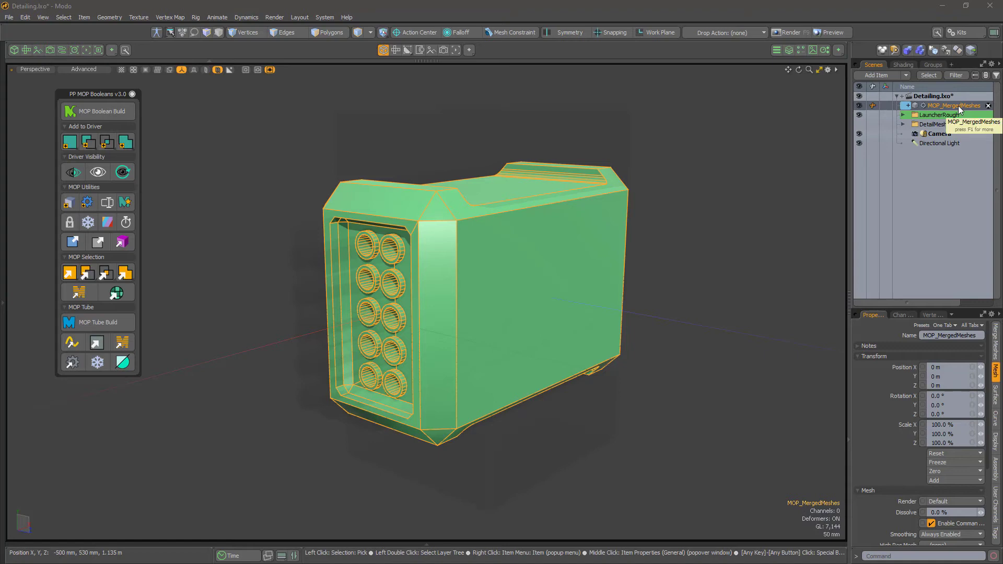
left_click(861, 115)
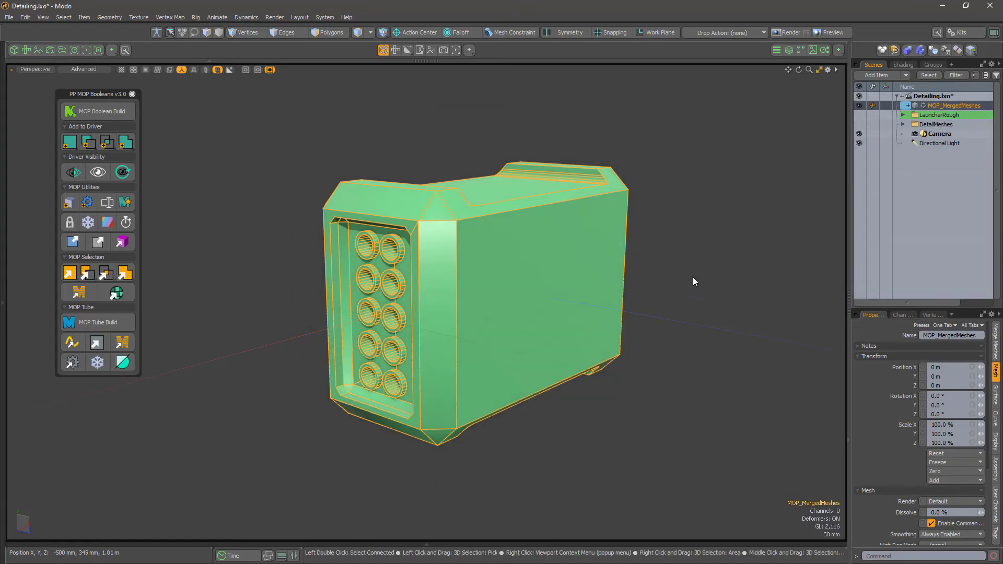
left_click_drag(647, 327, 696, 318, "alt")
left_click(696, 318)
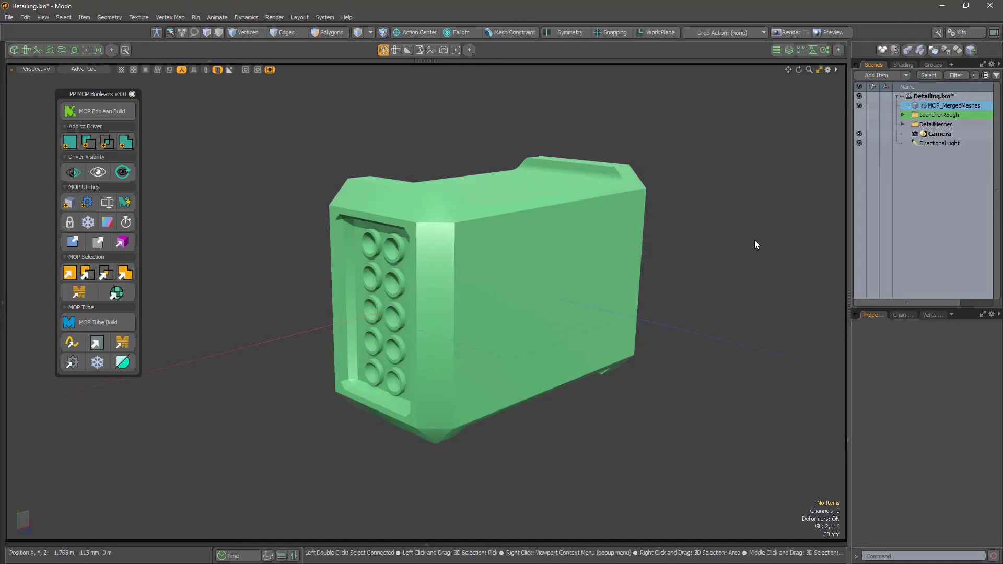
Step: Create a MOP Boolean Build from MOP_MergedMeshes, name it LauncherDetail, and clear the selection
left_click(940, 104)
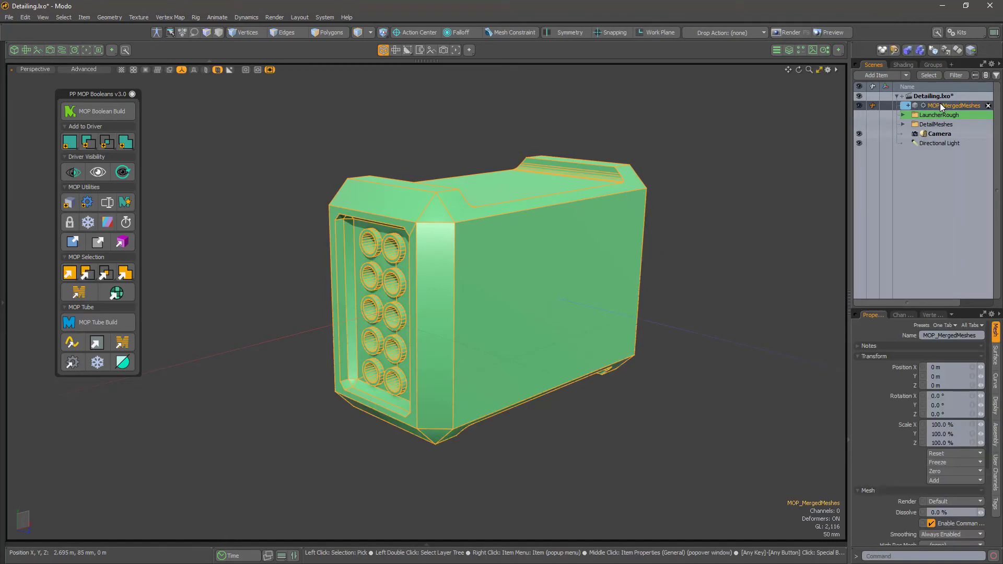
left_click(109, 113)
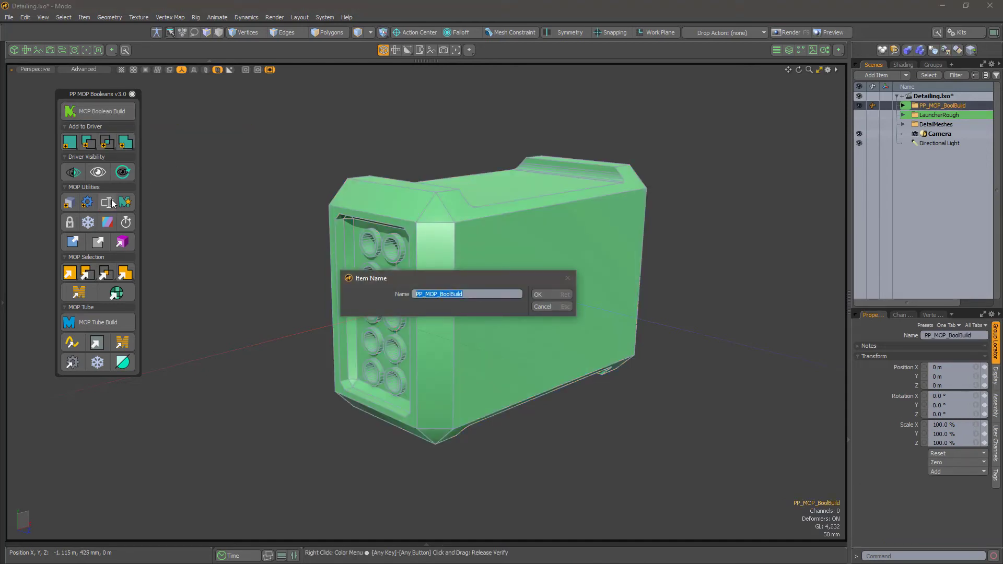
type("LauncherDetail")
key("Return")
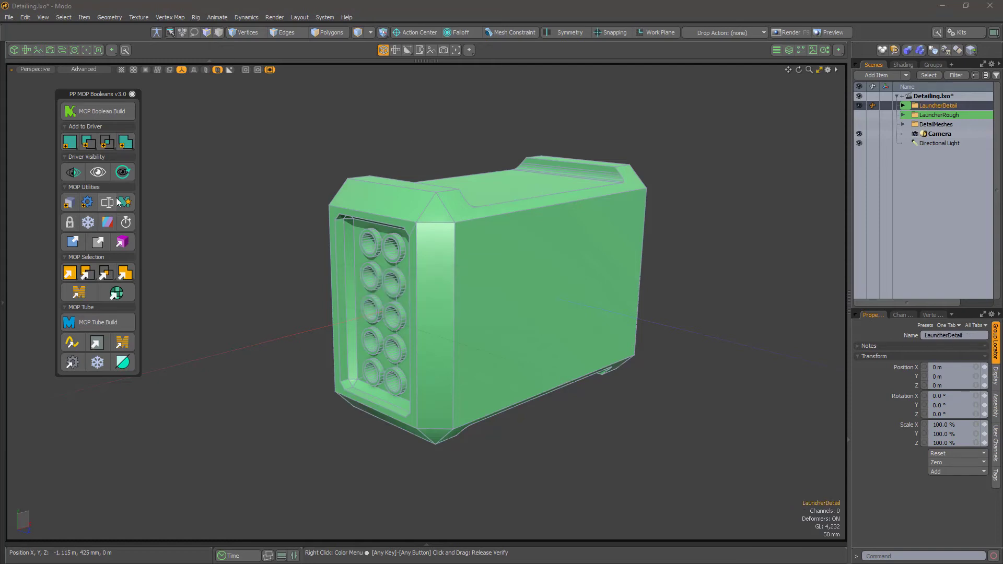
left_click(222, 331)
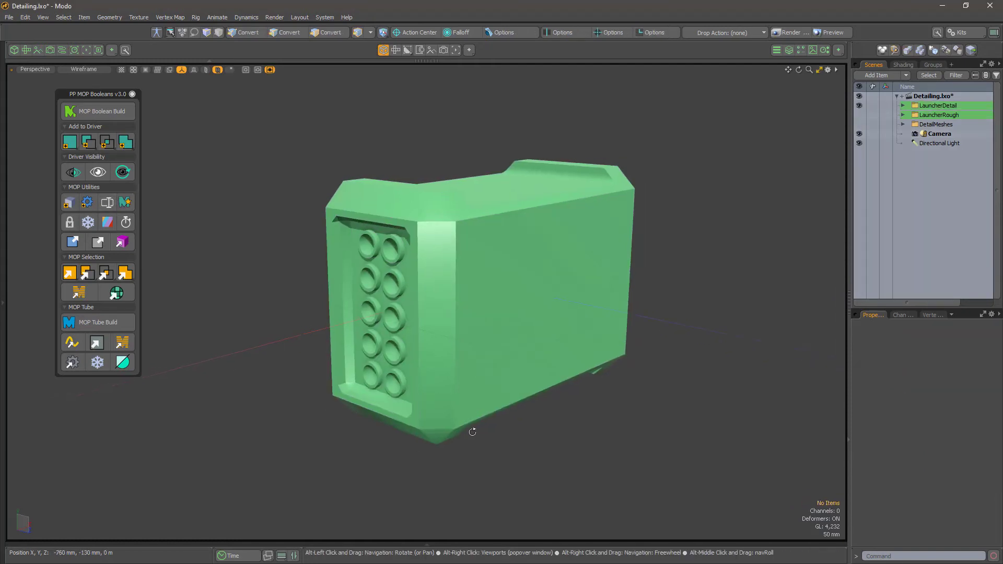
Step: Show DetailMeshes and subtract 1 SideRibs from LauncherDetail to cut grooves along the body's sides
left_click(859, 124)
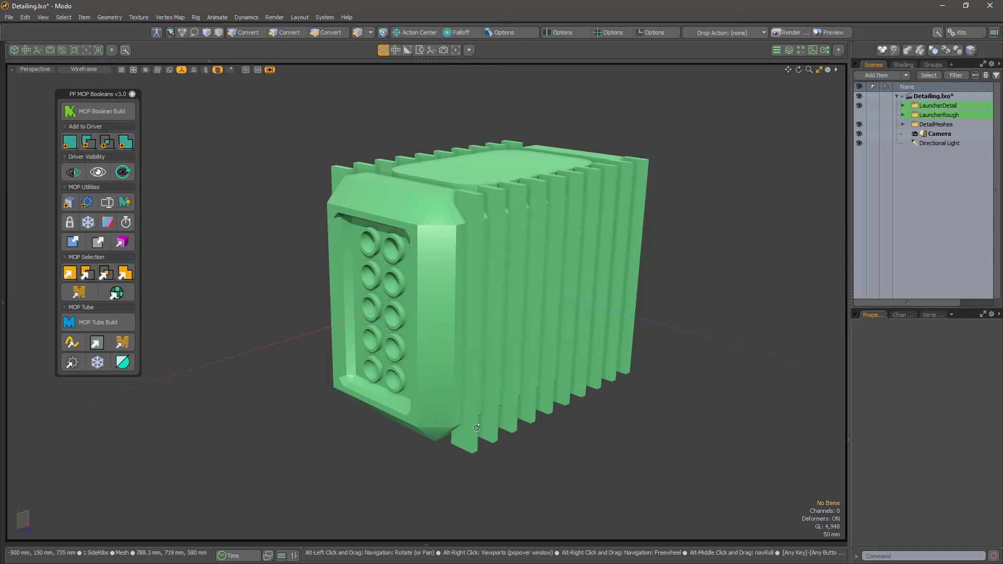
left_click_drag(476, 428, 468, 210, "alt")
left_click(469, 210)
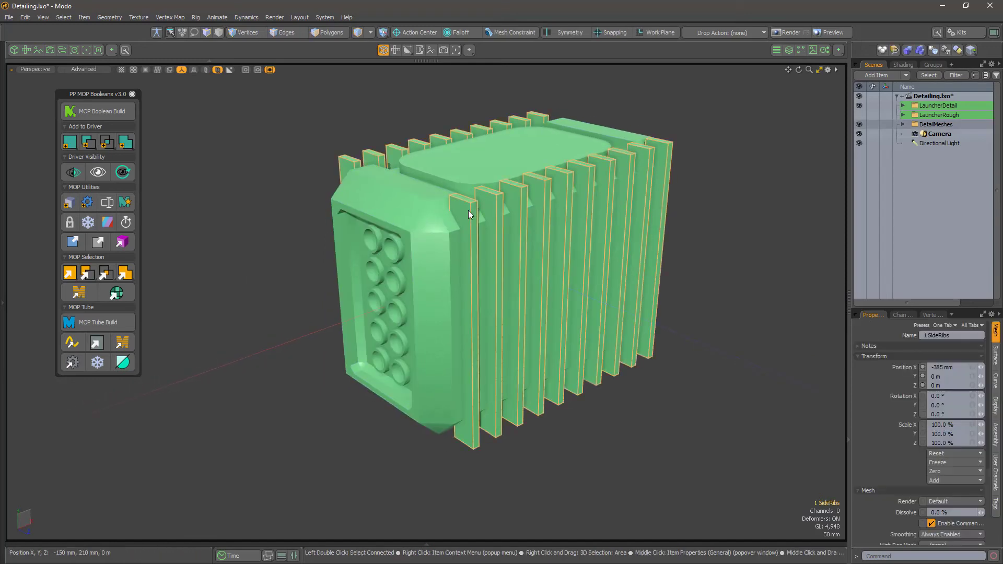
left_click(406, 211, "shift")
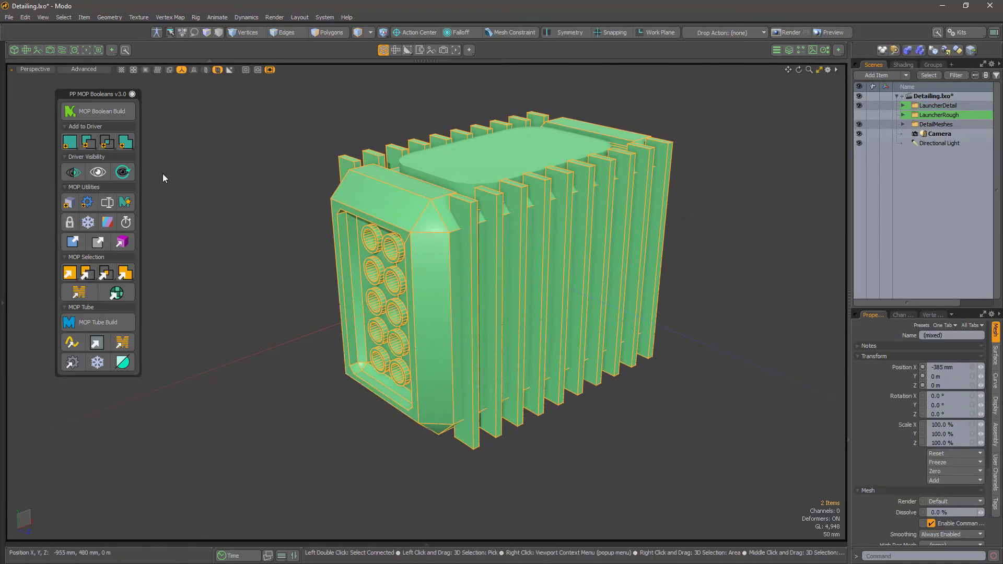
left_click(88, 142)
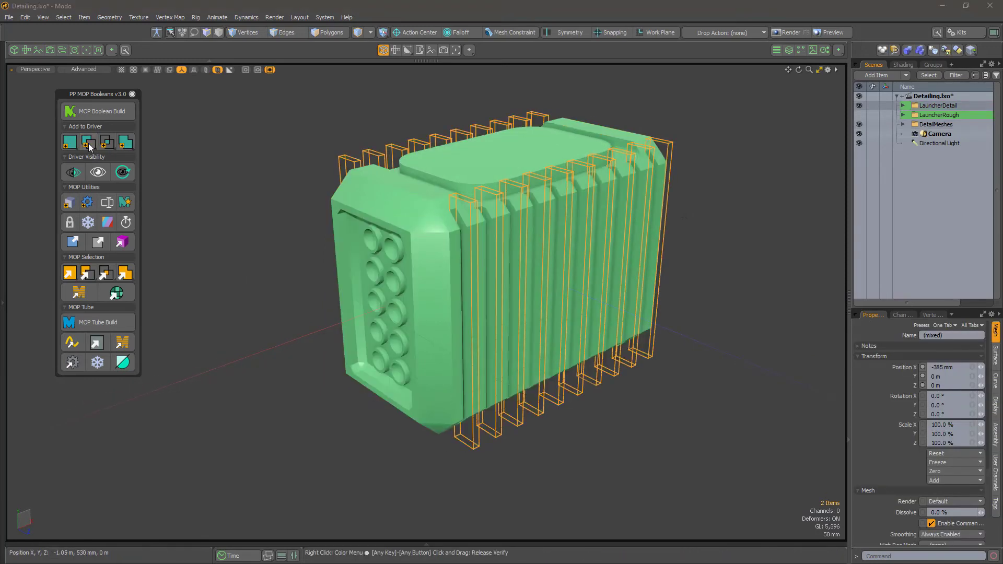
Step: Subtract 2 TopPanel from LauncherDetail to recess the top of the launcher body
left_click(491, 168)
left_click_drag(491, 167, 525, 408, "alt")
left_click(361, 216, "shift")
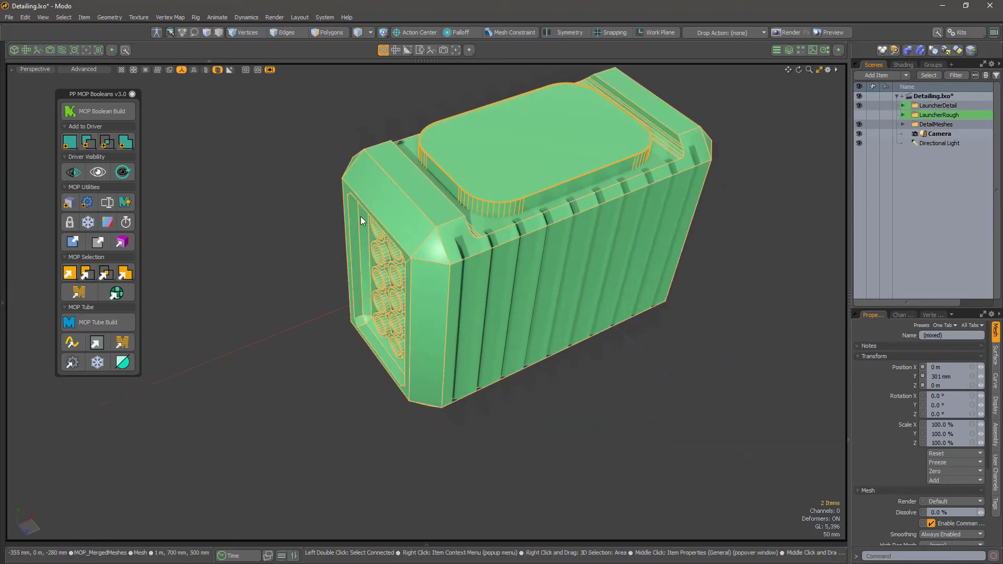
left_click_drag(361, 216, 357, 191, "alt")
left_click(88, 142)
left_click(90, 157)
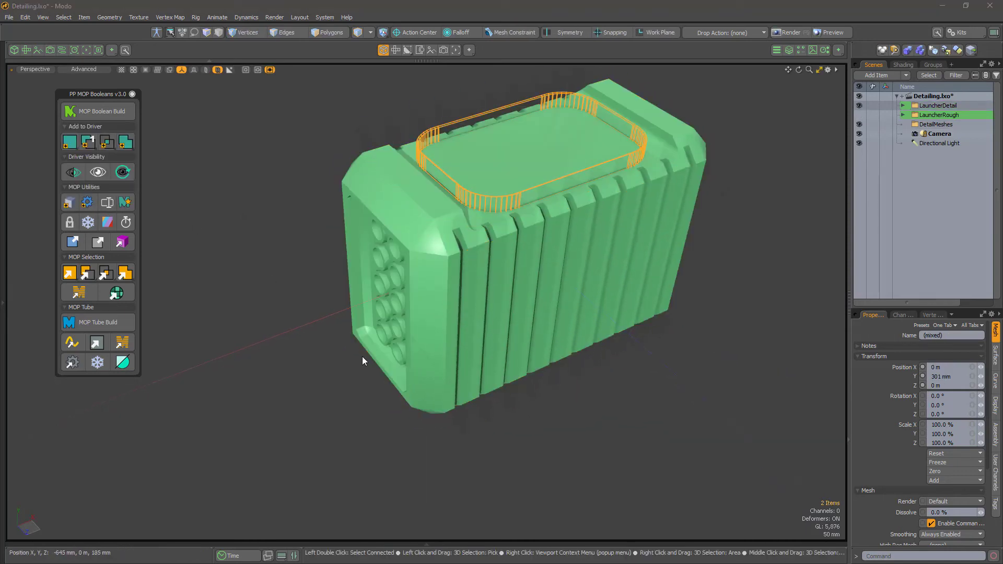
Step: Hide LauncherDetail's Boolean driver meshes using 1 SideRibs, examine the clean body surface from several angles, and show the drivers again
left_click(628, 416)
left_click_drag(629, 416, 695, 318, "alt")
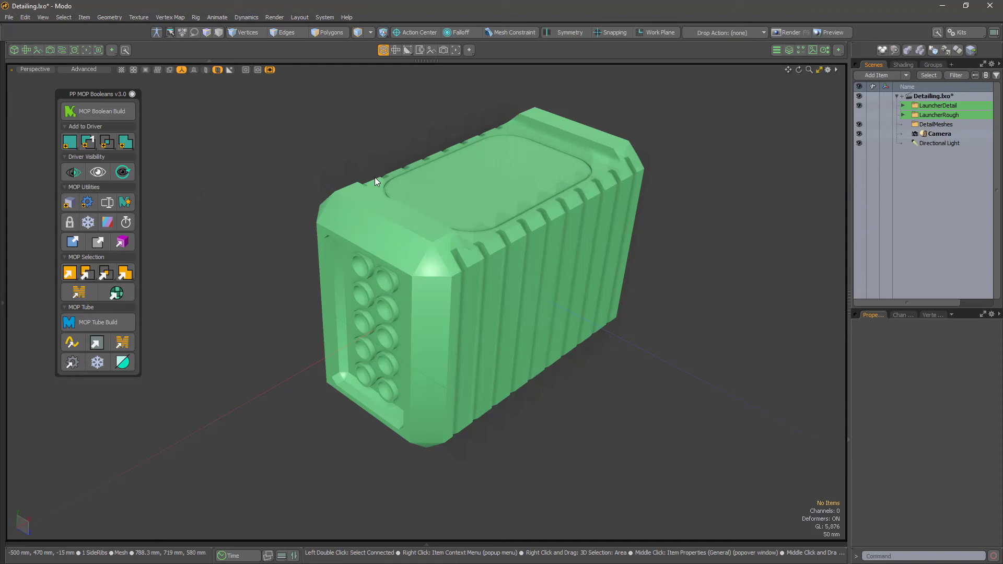
left_click(73, 173)
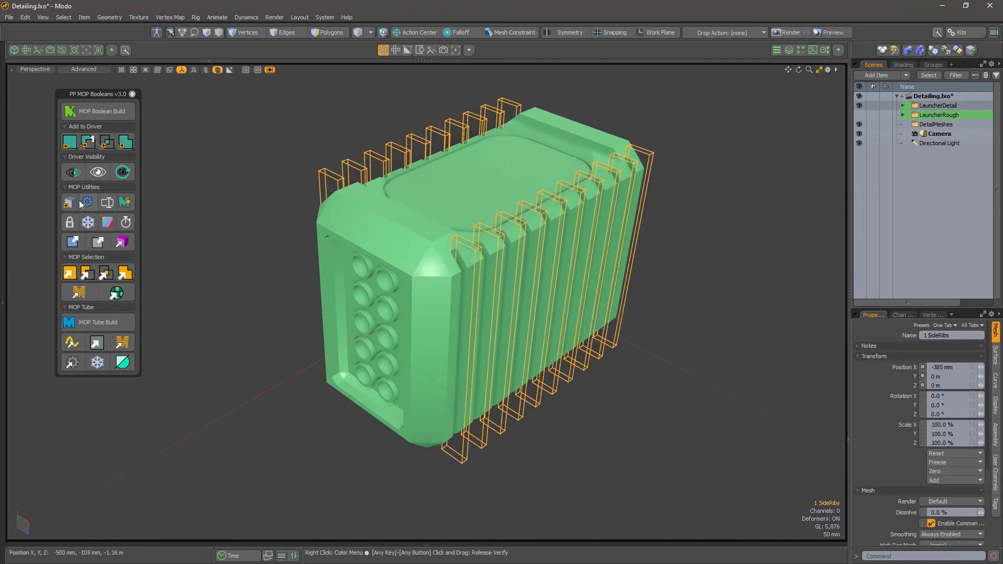
left_click(76, 175)
left_click_drag(652, 280, 566, 330, "alt")
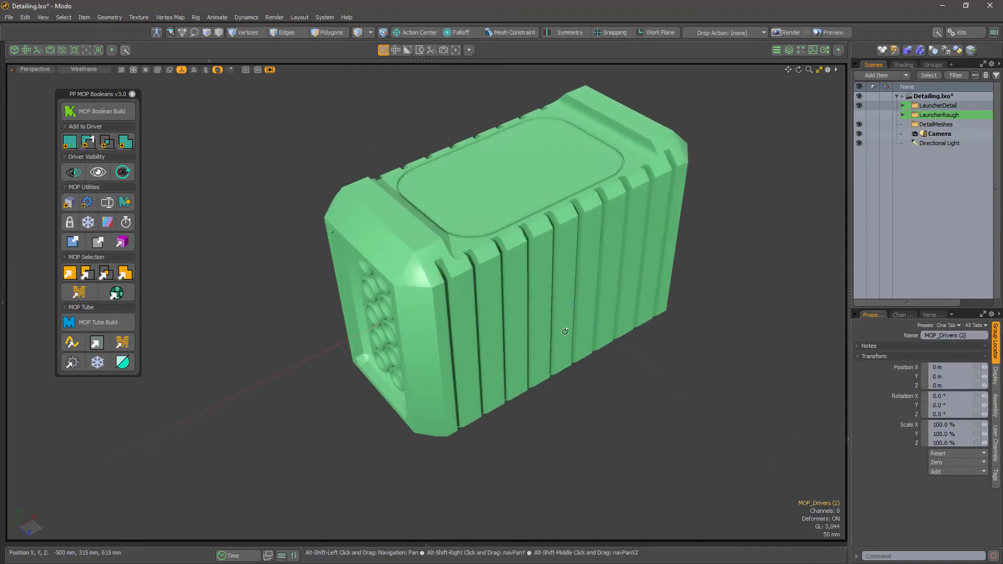
scroll(526, 208, "up", 3)
scroll(526, 208, "up", 2)
left_click_drag(526, 208, 613, 172, "alt")
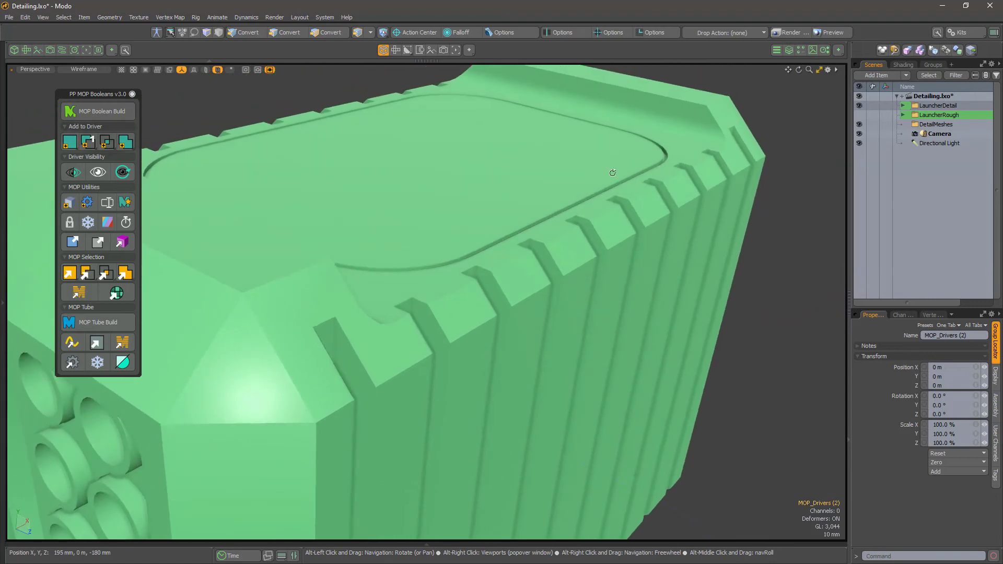
scroll(613, 173, "down", 4)
left_click_drag(512, 335, 418, 299, "alt")
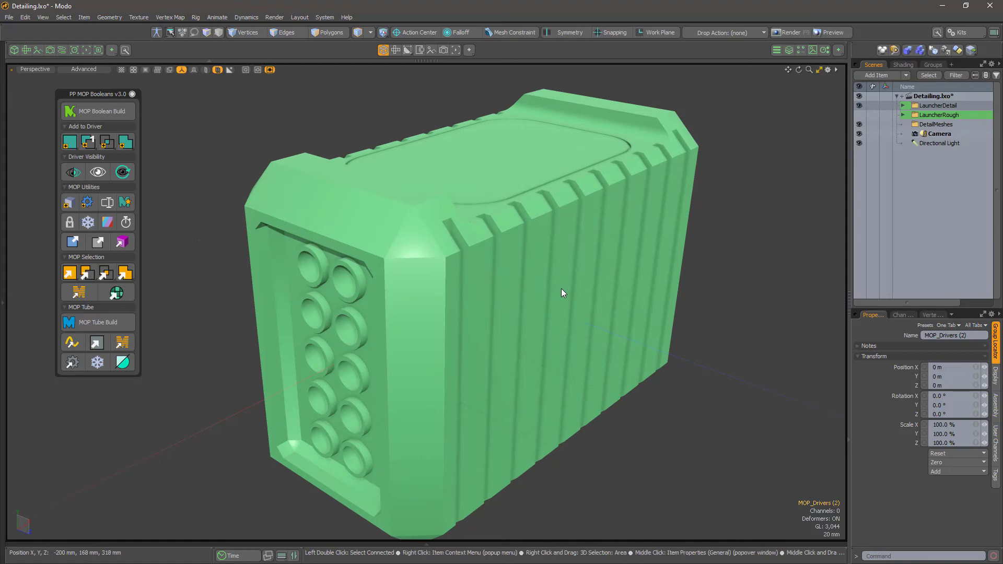
left_click_drag(525, 341, 515, 314, "alt+shift")
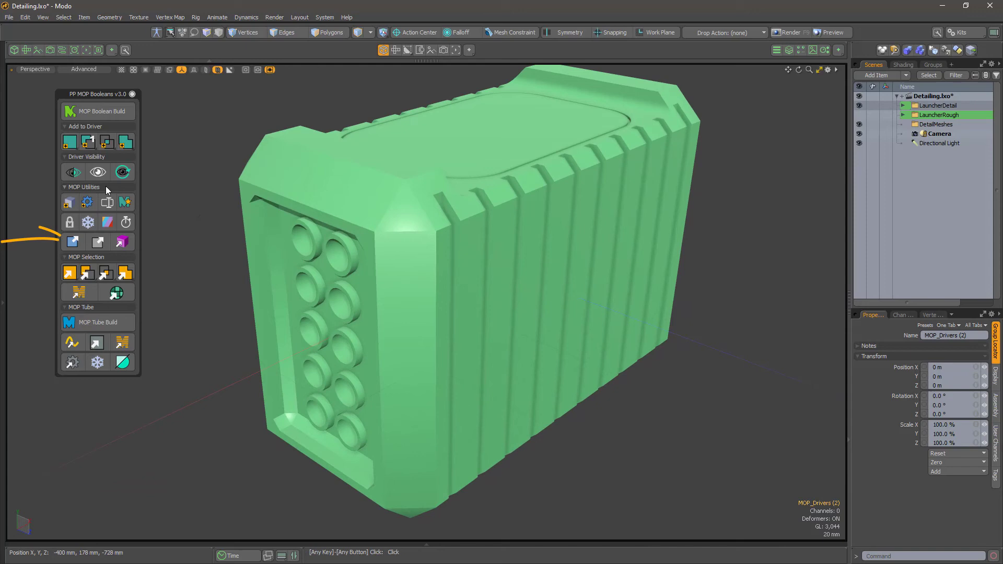
left_click(95, 172)
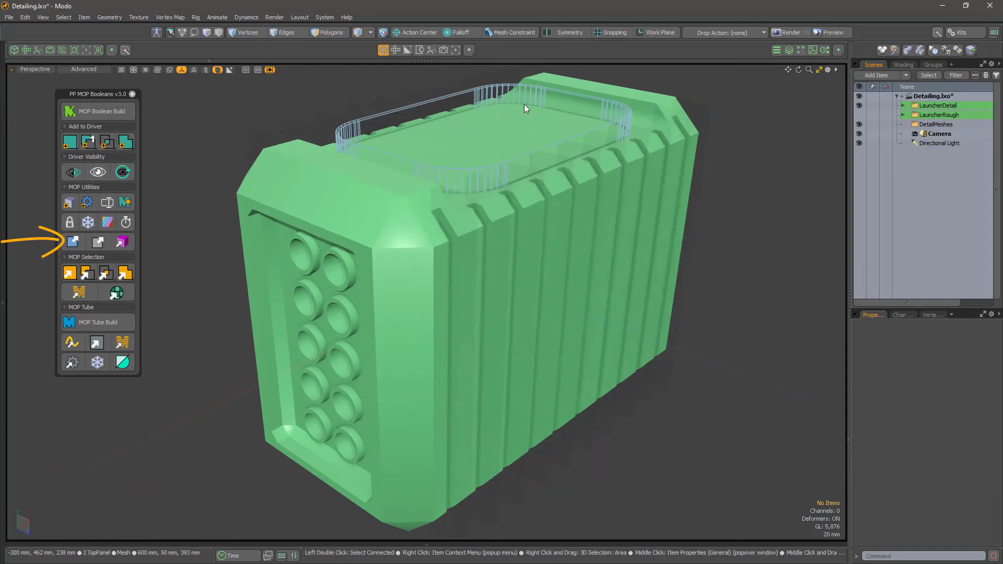
Step: Remove 2 TopPanel from the LauncherDetail Boolean, returning it to the scene as a standalone mesh, and clear the selection
left_click(524, 104)
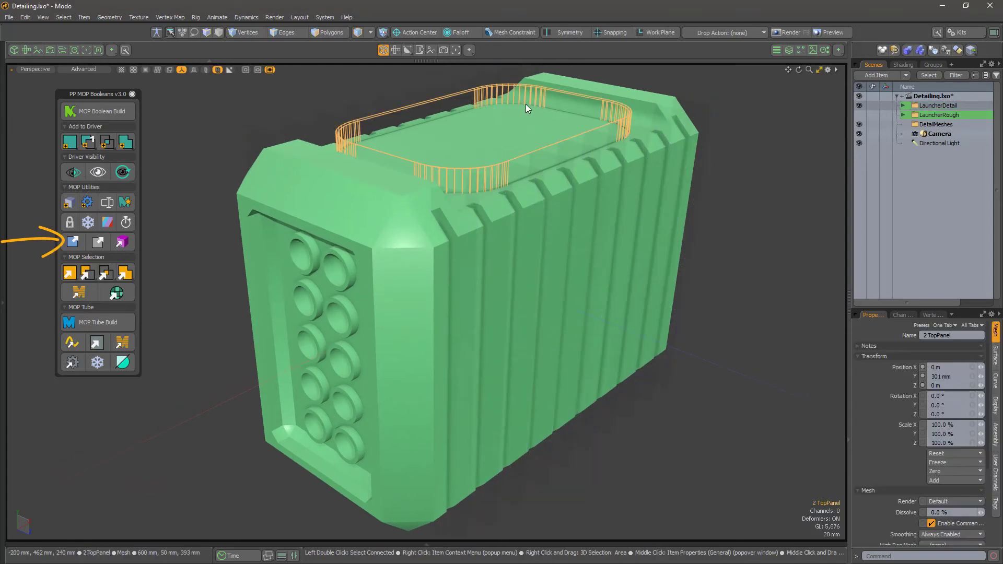
left_click(74, 243)
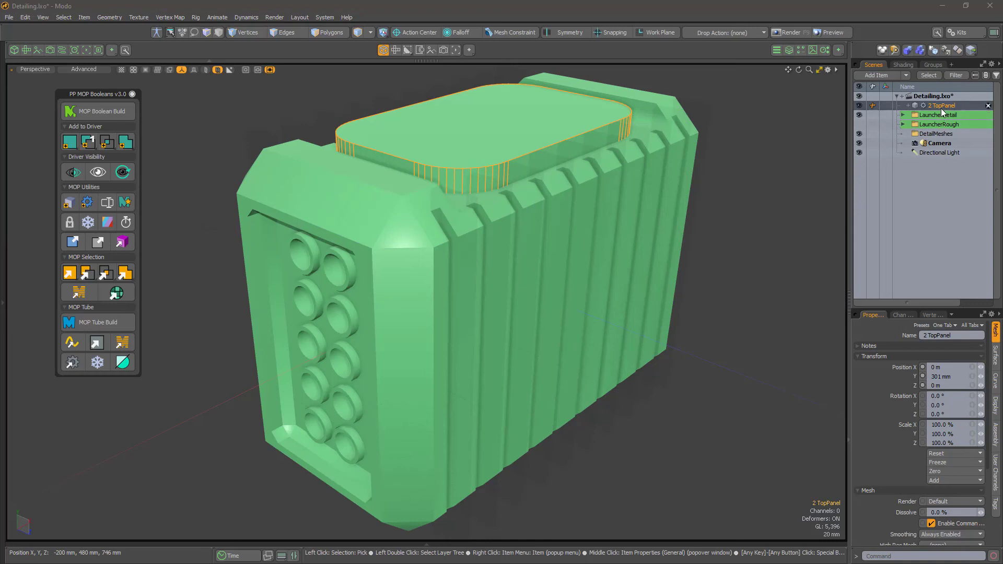
left_click(754, 321)
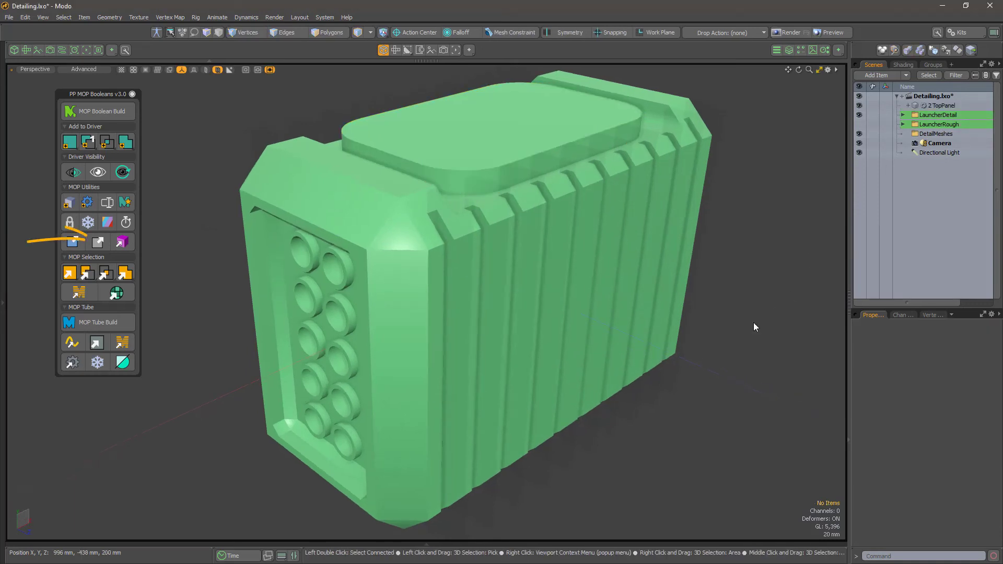
Step: Create a new mesh item at the root of the scene and name it MyNewMesh
left_click_drag(723, 337, 704, 357, "alt")
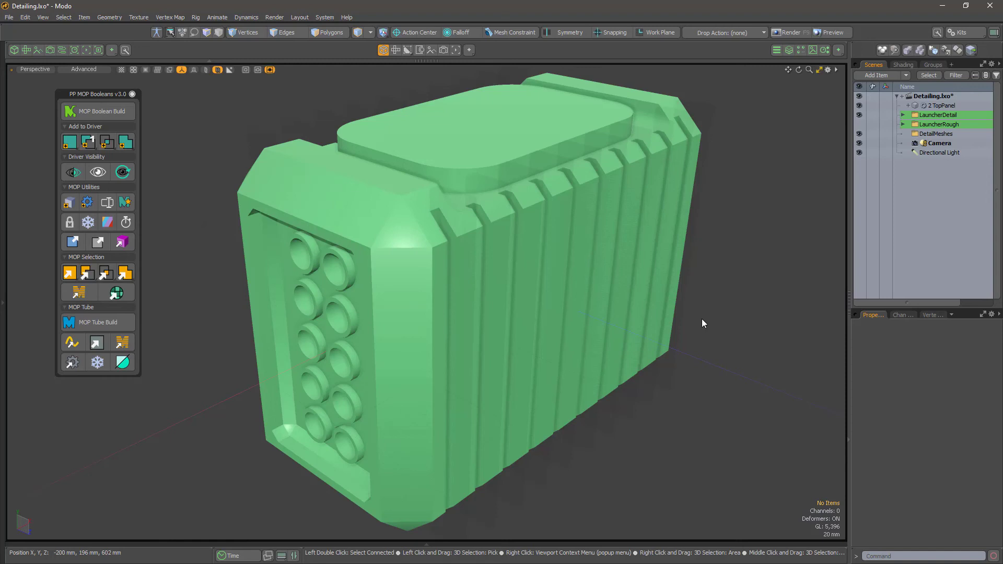
left_click(69, 203)
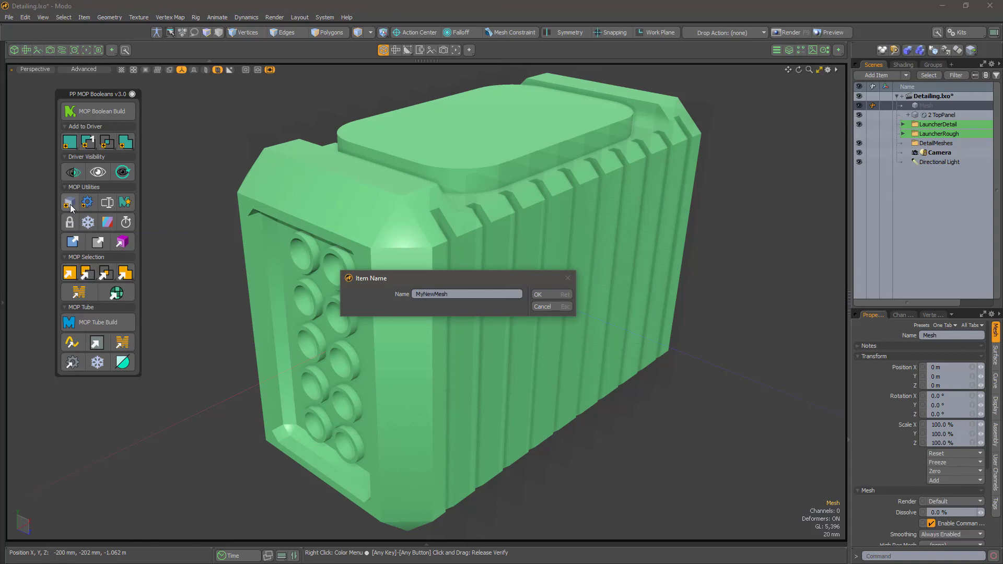
key("Return")
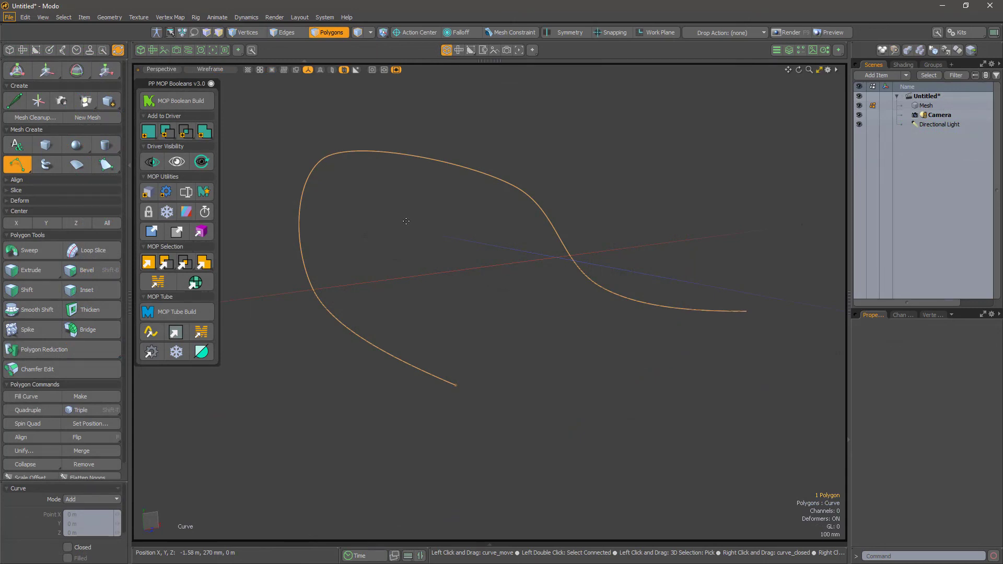
Step: Create a MOP Tube Build from the drawn curve and reshape the tube by moving an upper curve point to about X -1.59 m, Y 833 mm
left_click(177, 312)
left_click(358, 33)
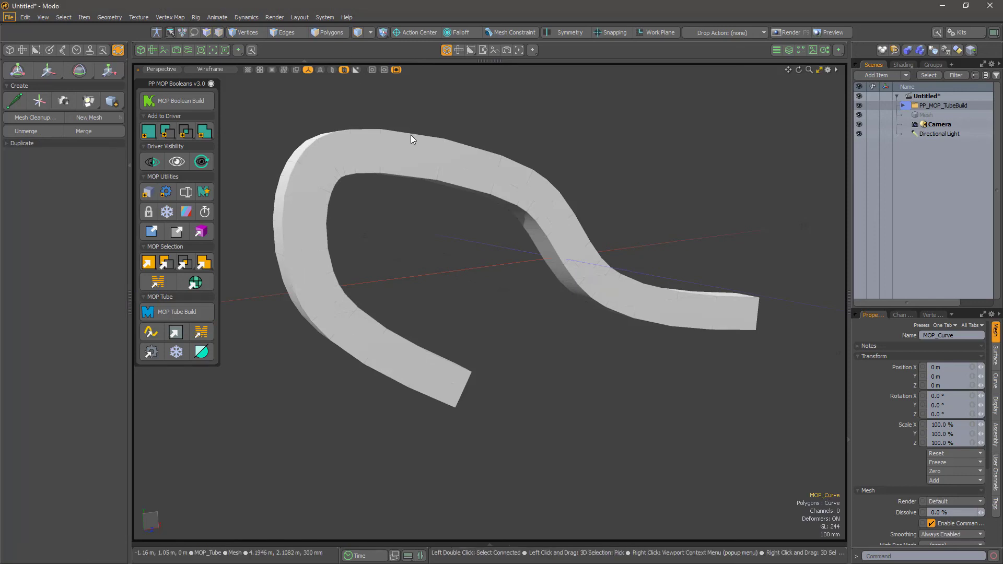
left_click(411, 137)
left_click(151, 336)
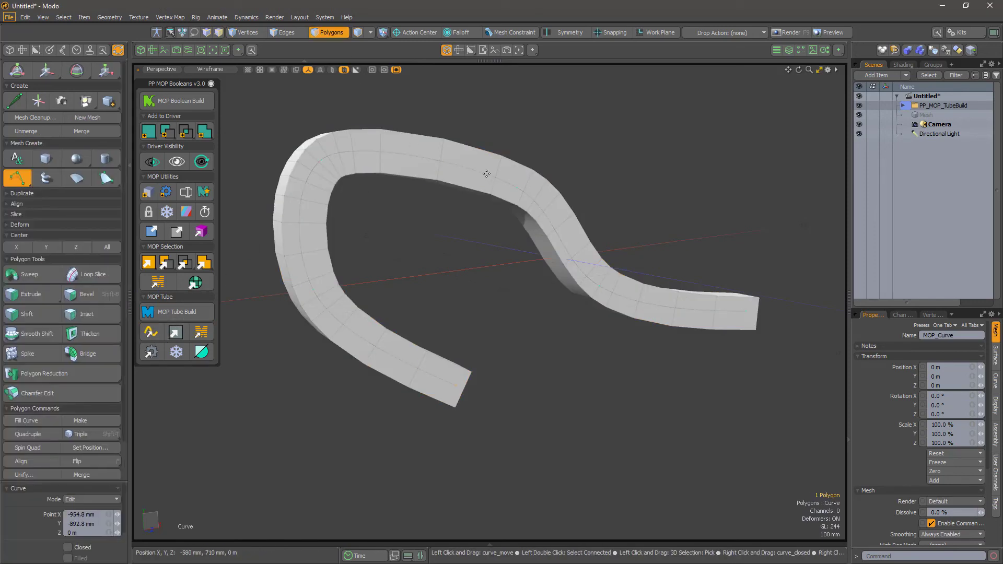
left_click_drag(520, 187, 349, 160)
left_click_drag(439, 280, 467, 282, "alt")
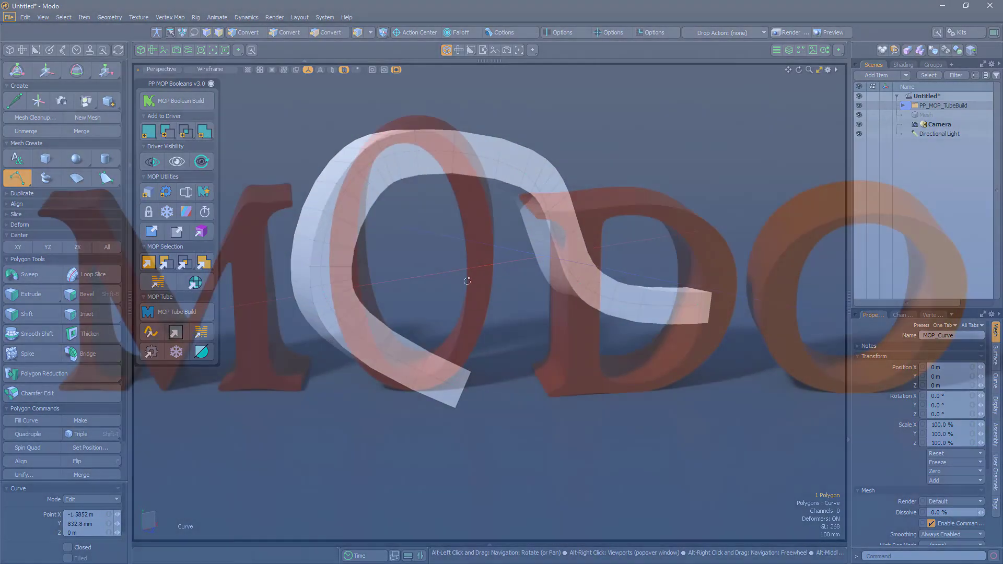